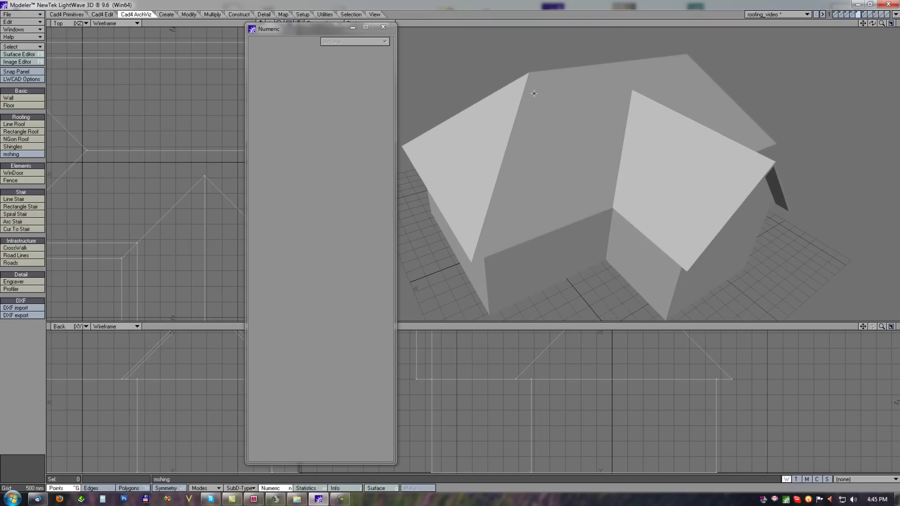
# Start the Shingles tool on the house model to cover its roof faces
pyautogui.keyDown('alt'); pyautogui.moveTo(555, 157); pyautogui.dragTo(591, 110); pyautogui.keyUp('alt')
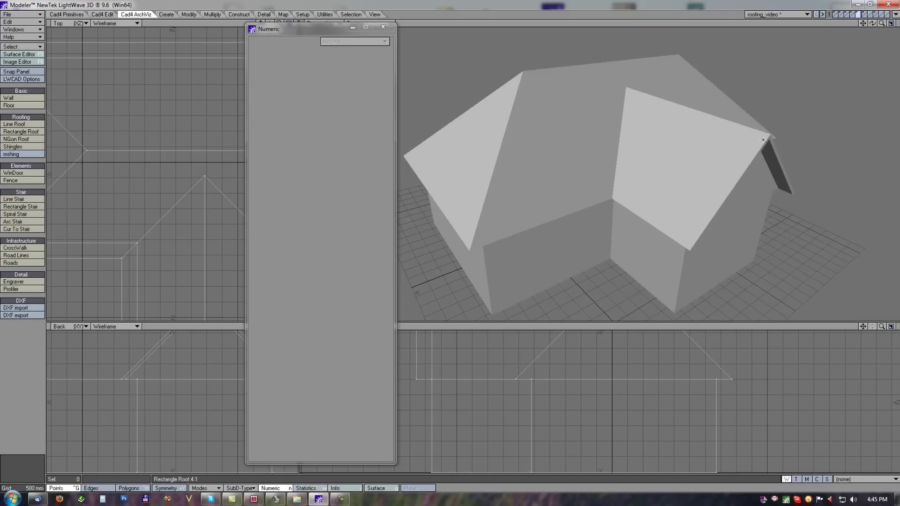
pyautogui.keyDown('alt'); pyautogui.moveTo(701, 176); pyautogui.dragTo(607, 164); pyautogui.keyUp('alt')
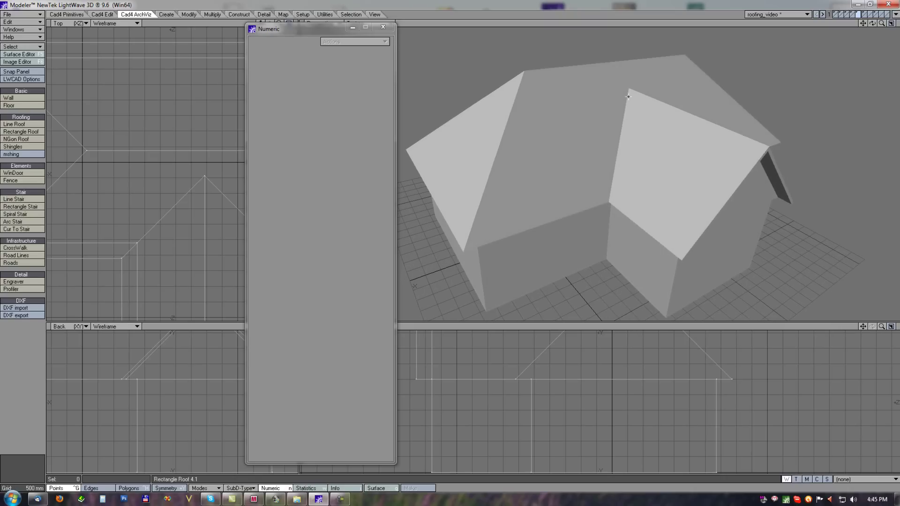
pyautogui.moveTo(623, 59)
pyautogui.keyDown('alt'); pyautogui.mouseDown()
pyautogui.moveTo(611, 207)
pyautogui.moveTo(609, 61)
pyautogui.mouseUp(); pyautogui.keyUp('alt')
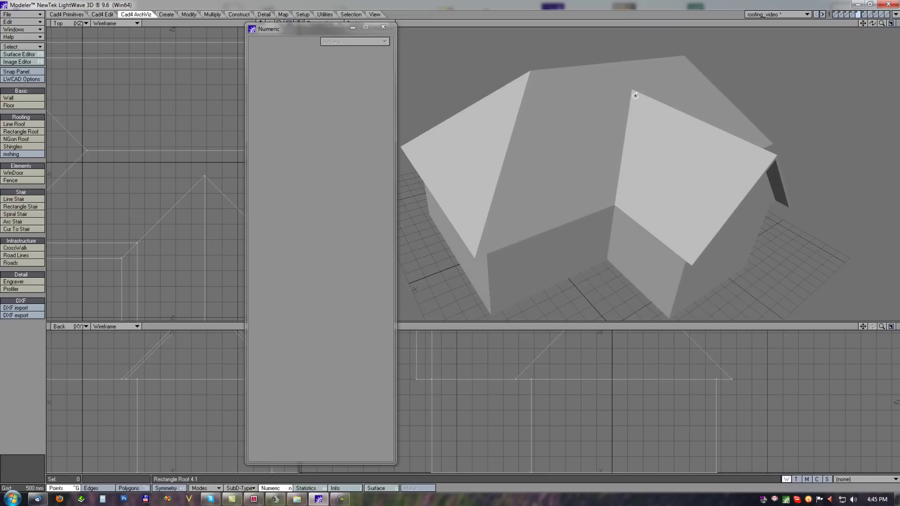
pyautogui.click(14, 147)
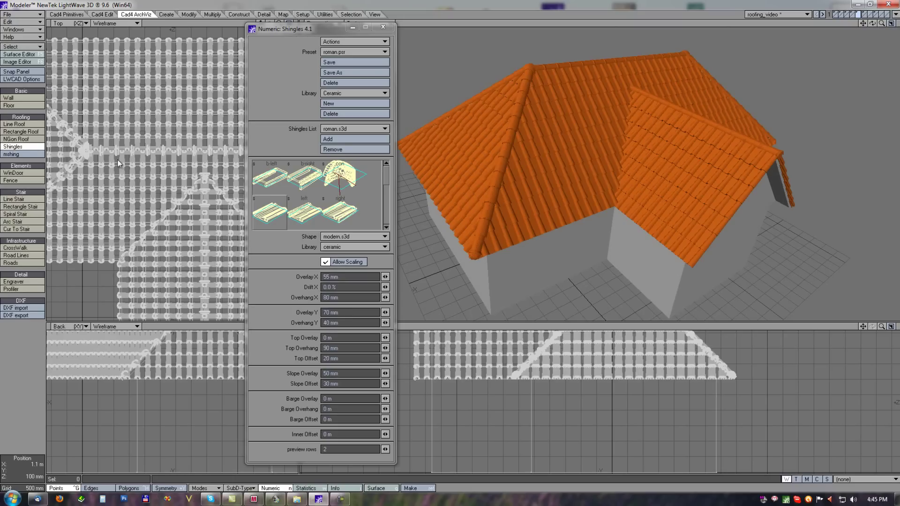
# Try the vienna.psr preset on the roof and switch the shingles to the modern.psr preset
pyautogui.click(352, 52)
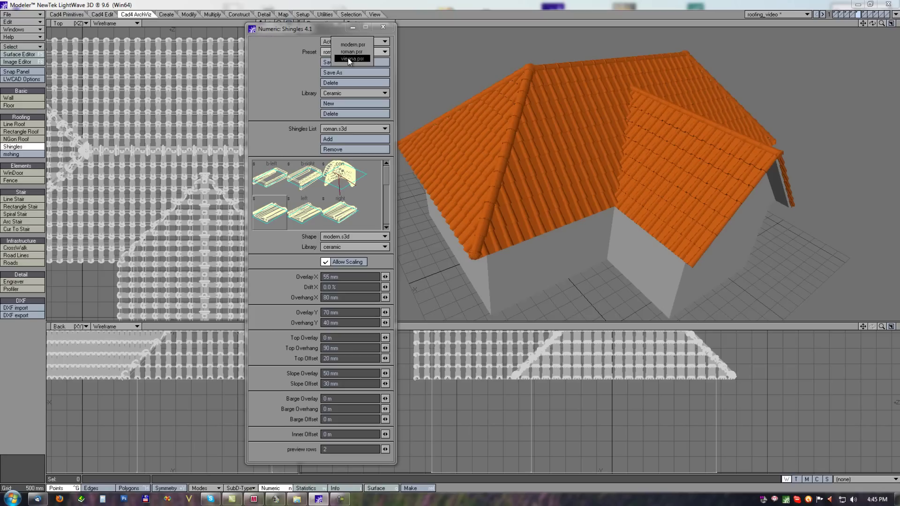
pyautogui.click(349, 59)
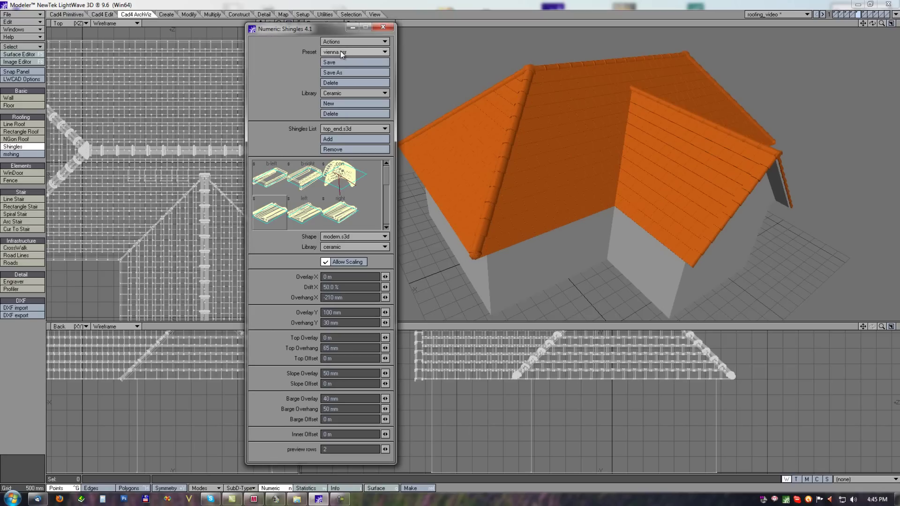
pyautogui.click(342, 52)
pyautogui.click(341, 37)
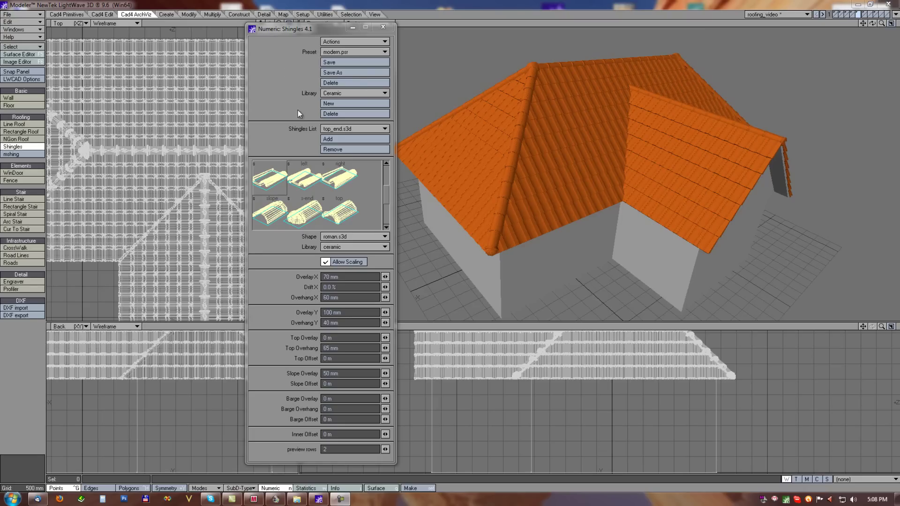
pyautogui.click(339, 49)
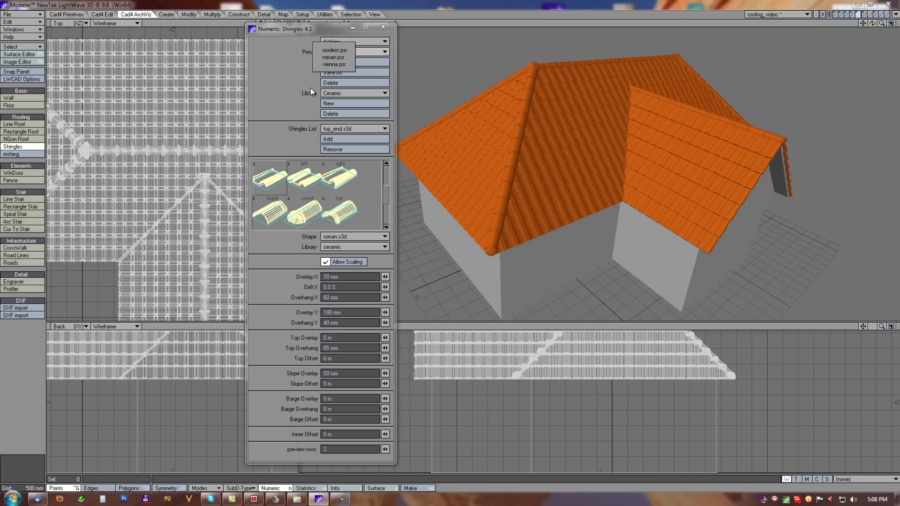
pyautogui.click(278, 52)
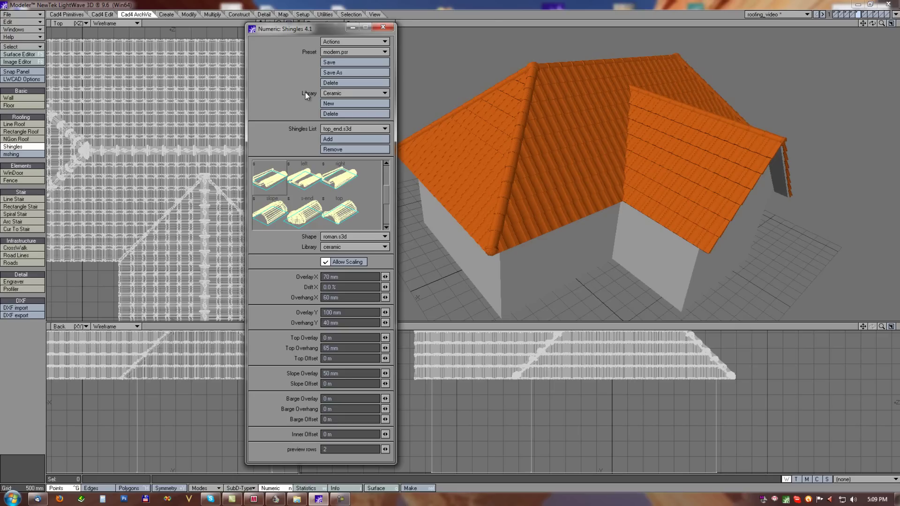
pyautogui.click(339, 94)
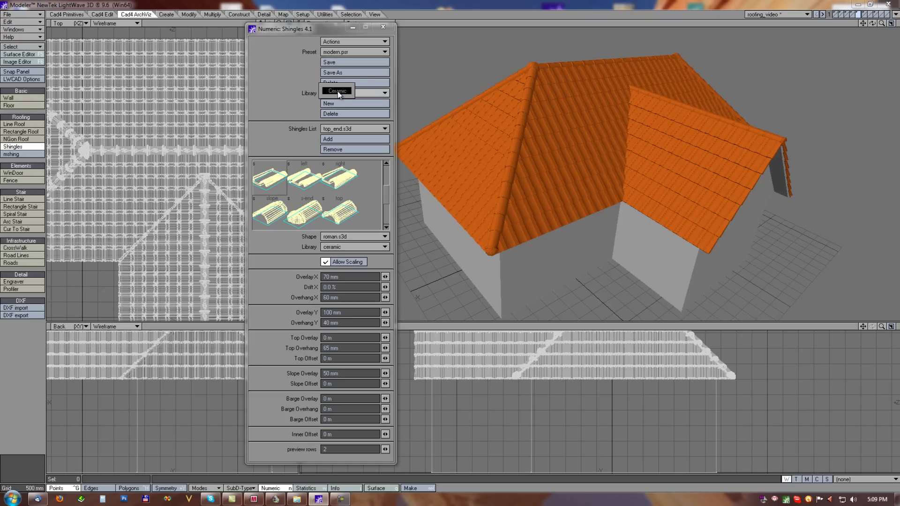
pyautogui.click(338, 92)
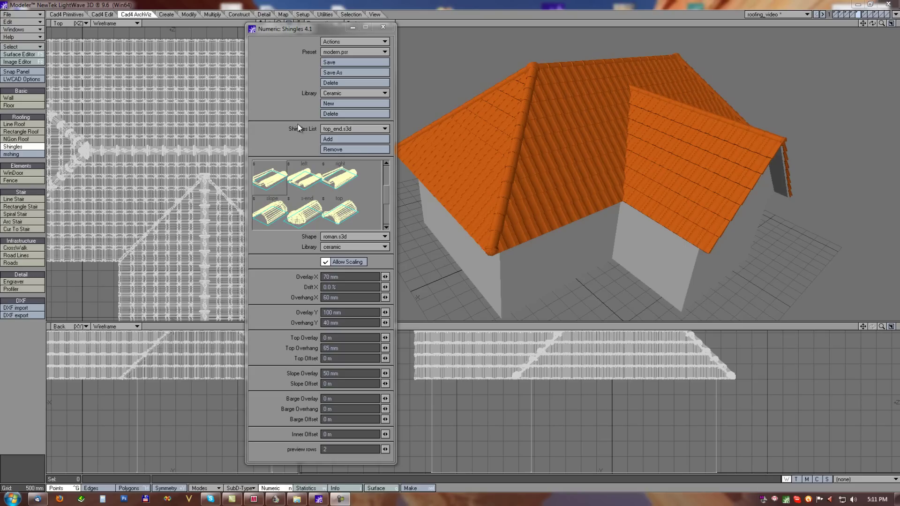
# Remove every shape from the shingles list and update the roof preview
pyautogui.click(331, 129)
pyautogui.click(267, 132)
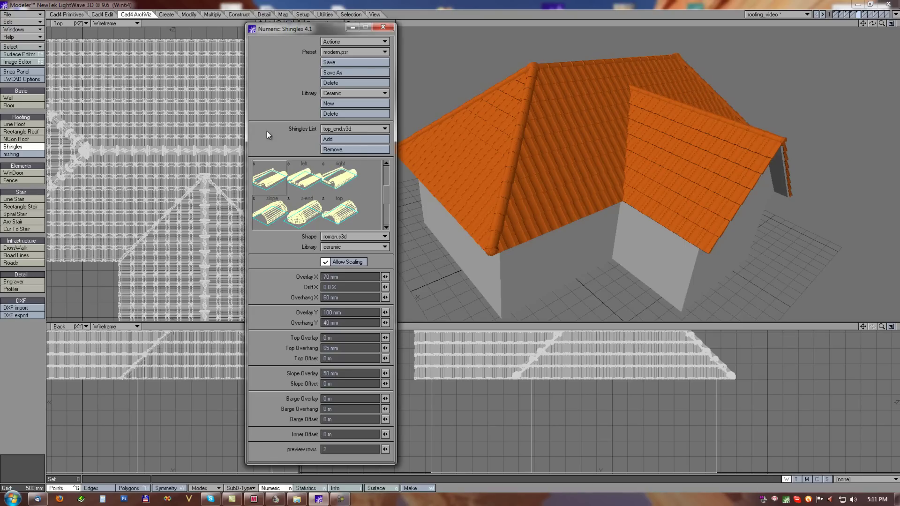
pyautogui.click(329, 150)
pyautogui.click(327, 150)
pyautogui.click(325, 149)
pyautogui.click(324, 150)
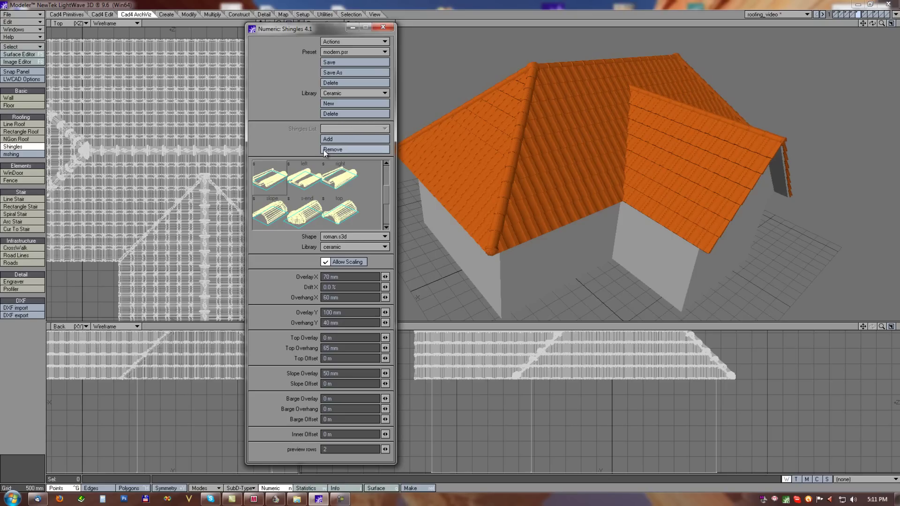
pyautogui.click(126, 105)
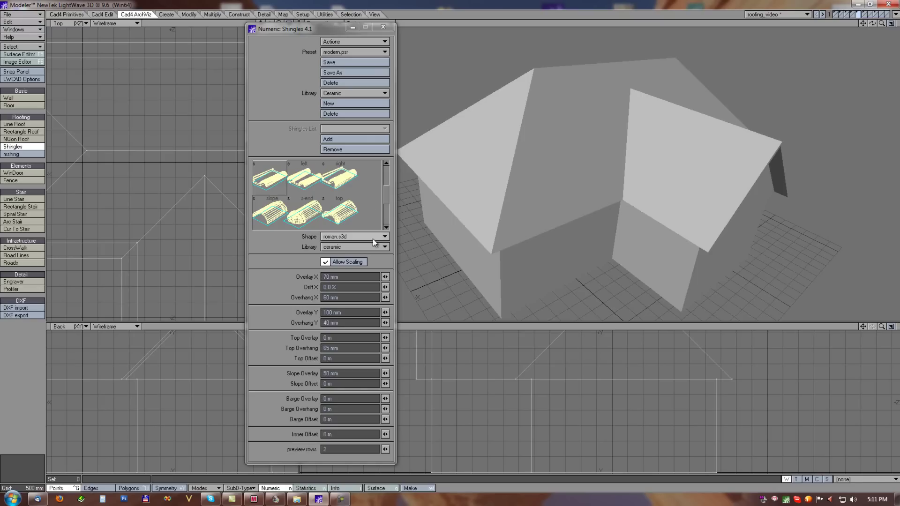
# Browse the ceramic shape thumbnails and add the roman.s3d shape to the shingles list
pyautogui.moveTo(384, 210); pyautogui.dragTo(387, 191)
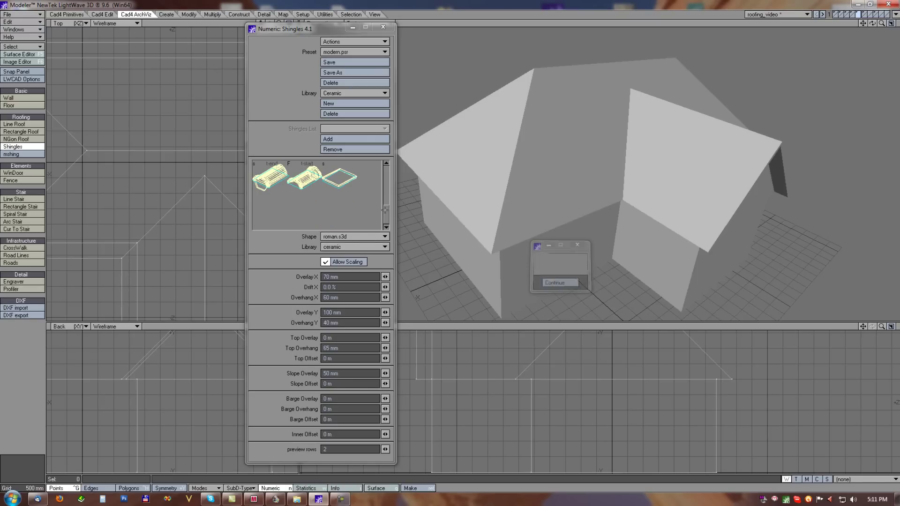
pyautogui.click(387, 199)
pyautogui.click(386, 218)
pyautogui.click(388, 193)
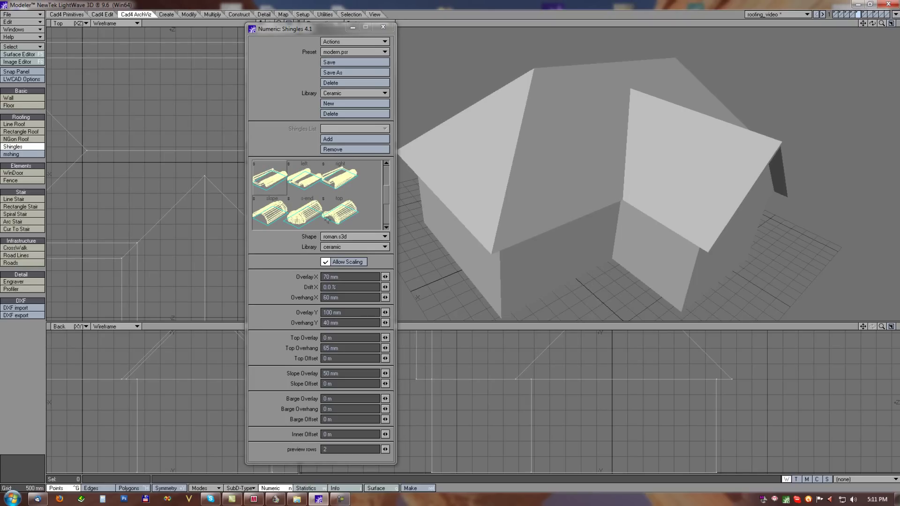
pyautogui.click(330, 139)
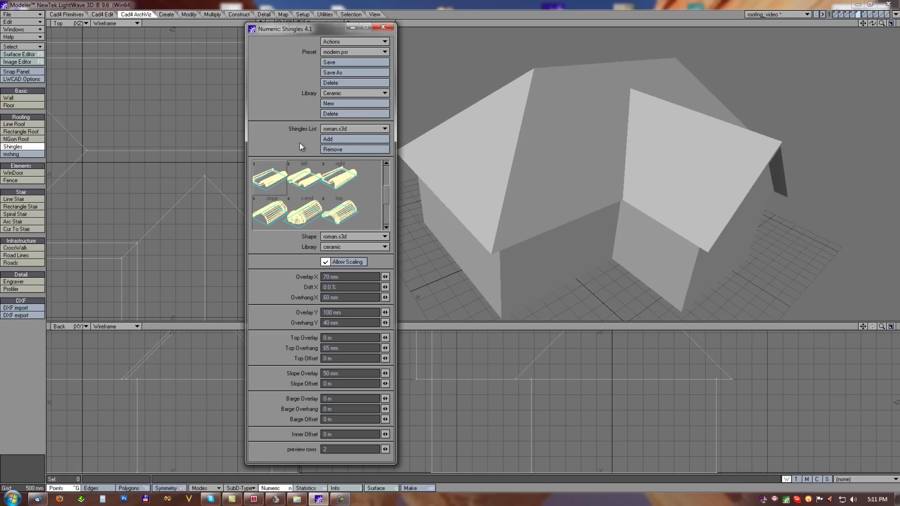
pyautogui.click(123, 102)
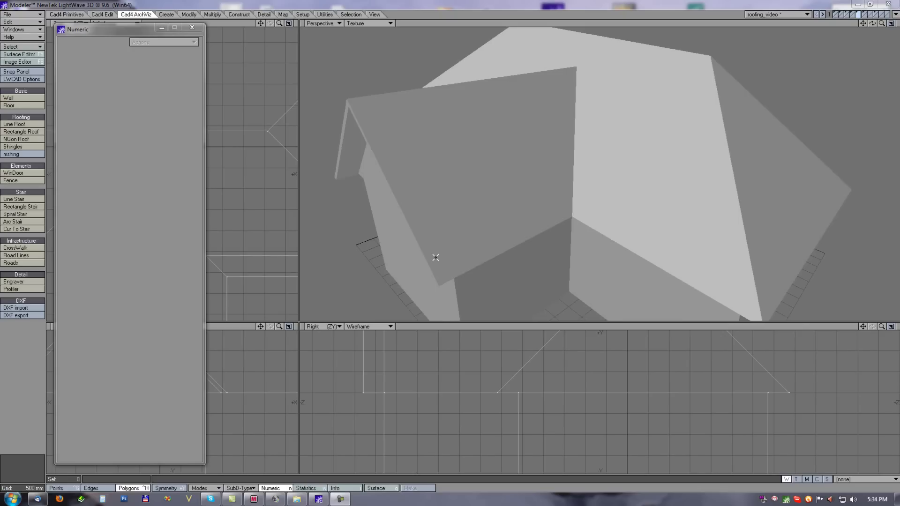
# Start the Shingles tool on the roof again and remove all shapes from the roman.psr preset's shingles list
pyautogui.click(14, 148)
pyautogui.click(351, 117)
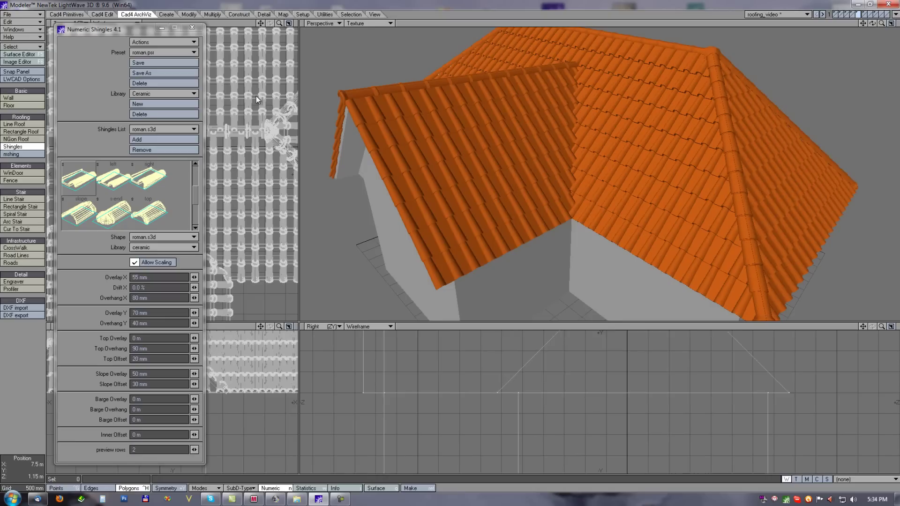
pyautogui.click(141, 151)
pyautogui.click(141, 150)
pyautogui.click(141, 150)
pyautogui.click(141, 150)
pyautogui.click(141, 150)
pyautogui.click(142, 150)
pyautogui.click(141, 150)
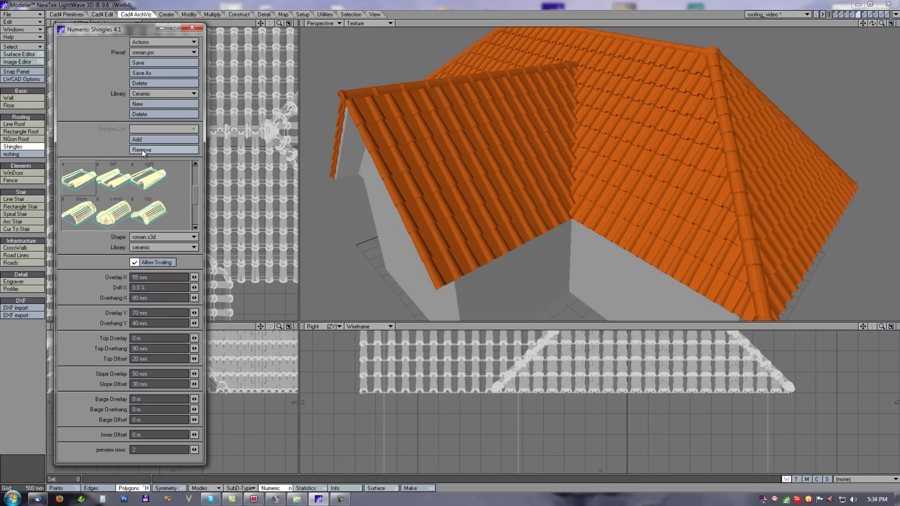
# Add the roman.s3d shape to the empty shingles list and generate the tiles on the roof
pyautogui.click(194, 176)
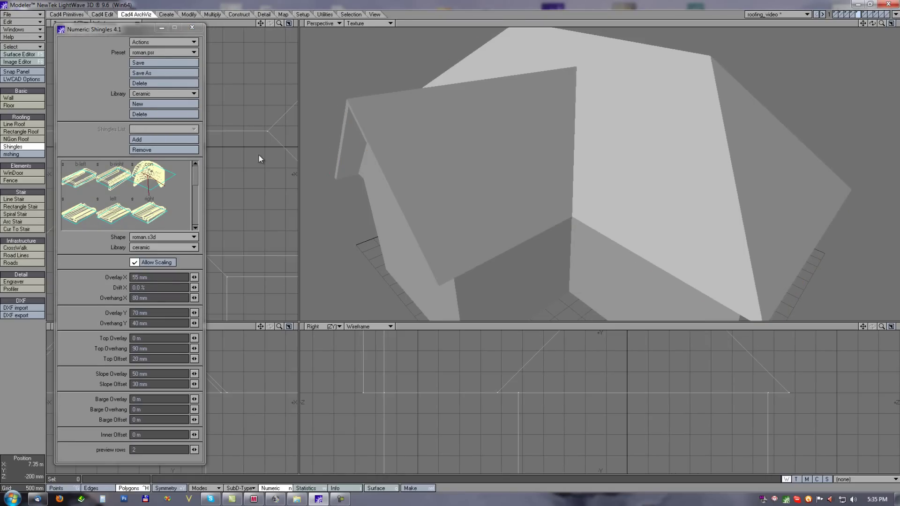
pyautogui.keyDown('alt'); pyautogui.moveTo(579, 127); pyautogui.dragTo(572, 94); pyautogui.keyUp('alt')
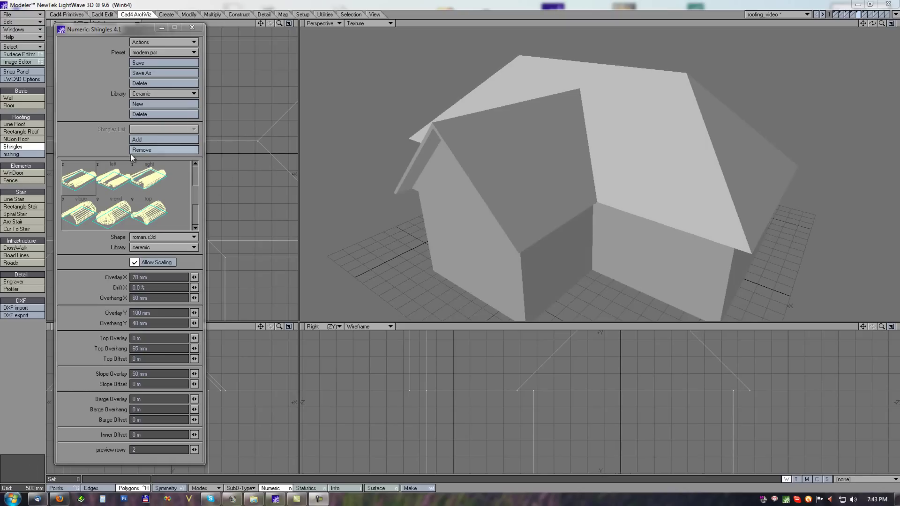
pyautogui.click(78, 177)
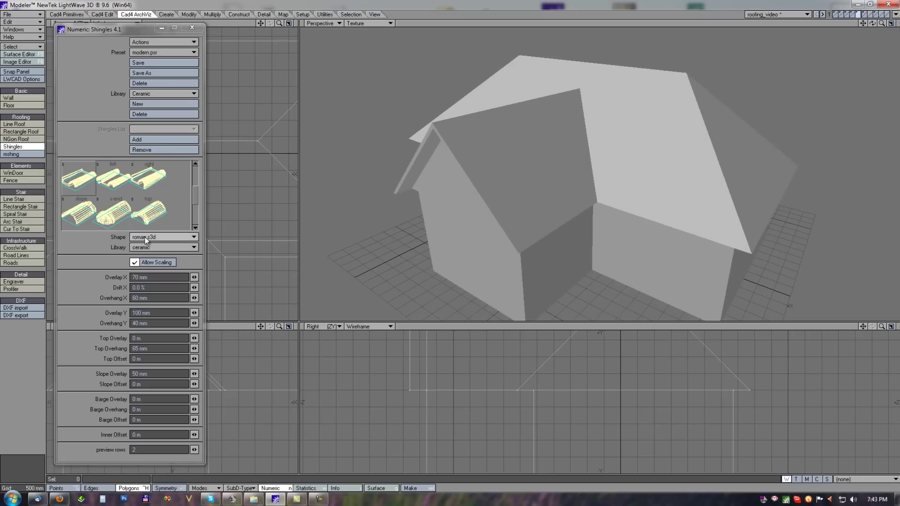
pyautogui.click(147, 140)
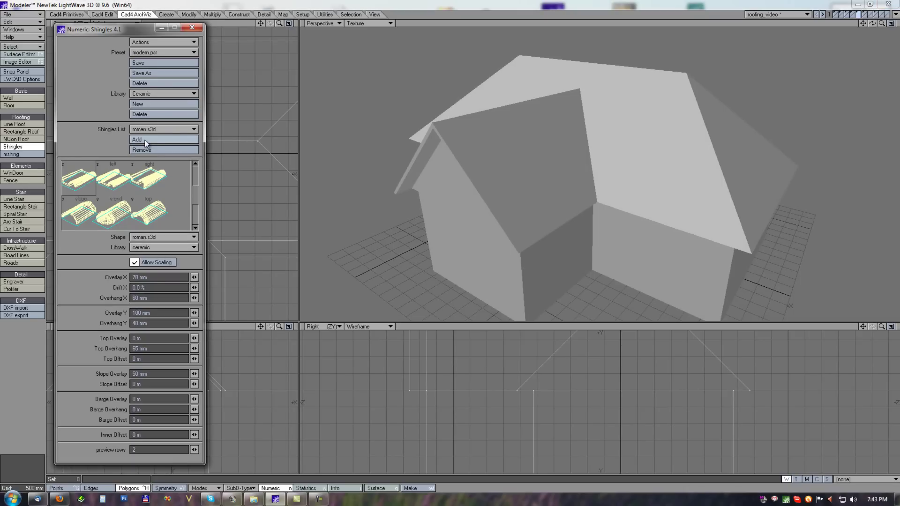
pyautogui.click(249, 121)
pyautogui.click(592, 174)
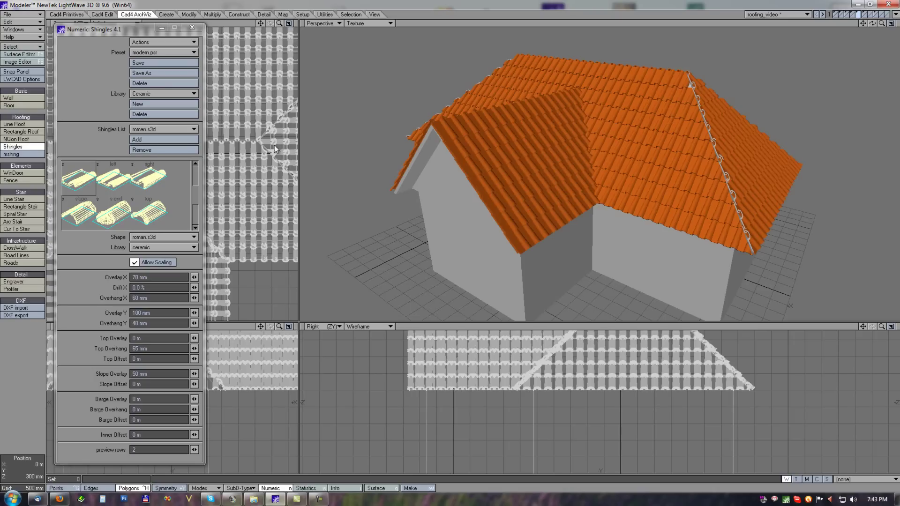
# Examine the generated roof tiles around the gable edges, ridge and hips from several sides
pyautogui.keyDown('alt'); pyautogui.moveTo(557, 104); pyautogui.dragTo(579, 123); pyautogui.keyUp('alt')
pyautogui.scroll(1, 606, 144)
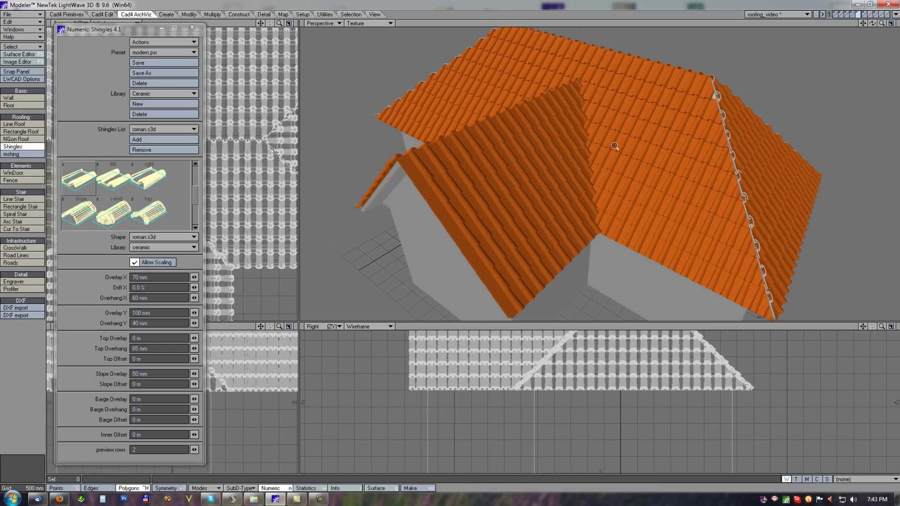
pyautogui.scroll(1, 621, 155)
pyautogui.keyDown('alt'); pyautogui.moveTo(580, 160); pyautogui.dragTo(444, 139); pyautogui.keyUp('alt')
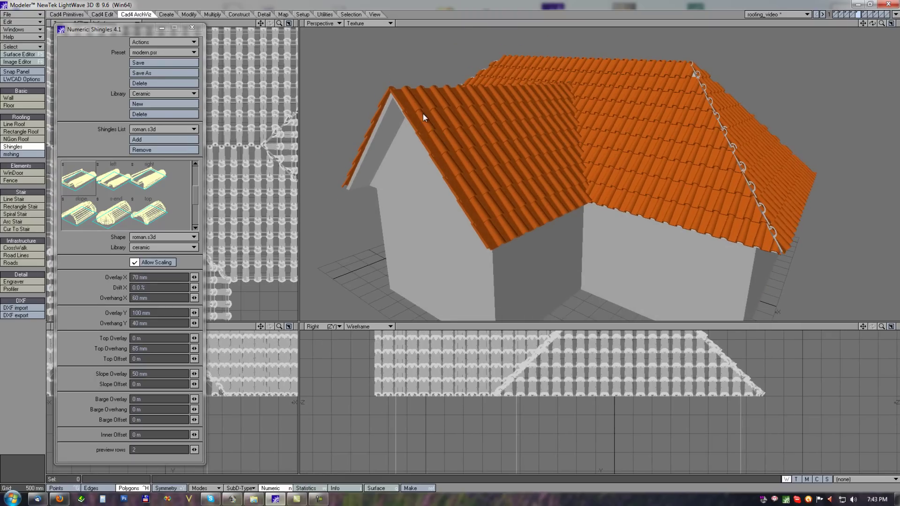
pyautogui.keyDown('alt'); pyautogui.moveTo(560, 154); pyautogui.dragTo(614, 153); pyautogui.keyUp('alt')
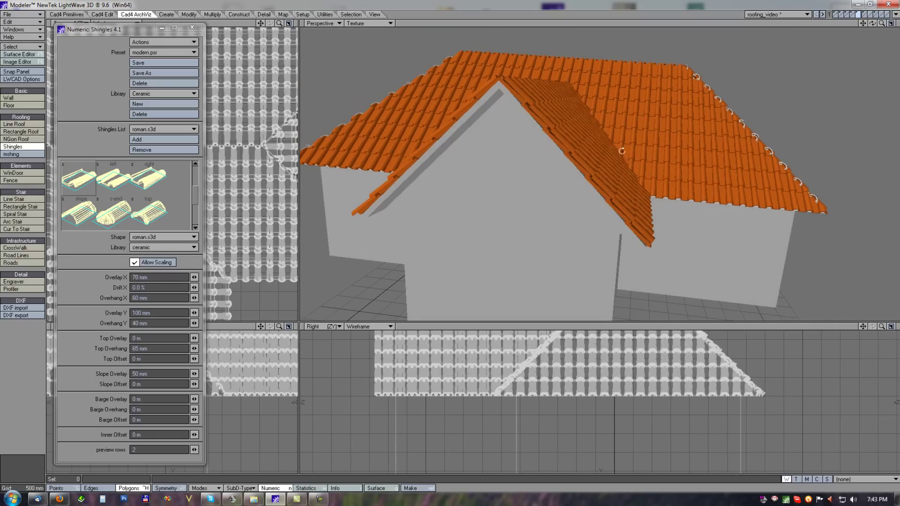
pyautogui.keyDown('alt'); pyautogui.moveTo(687, 177); pyautogui.dragTo(624, 232); pyautogui.keyUp('alt')
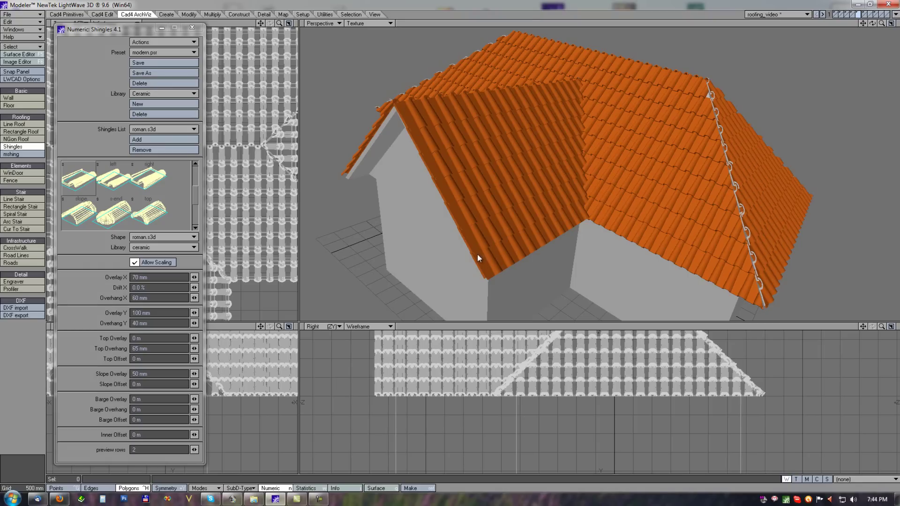
pyautogui.keyDown('alt'); pyautogui.moveTo(464, 141); pyautogui.dragTo(591, 187); pyautogui.keyUp('alt')
pyautogui.keyDown('alt'); pyautogui.moveTo(764, 222); pyautogui.dragTo(558, 145); pyautogui.keyUp('alt')
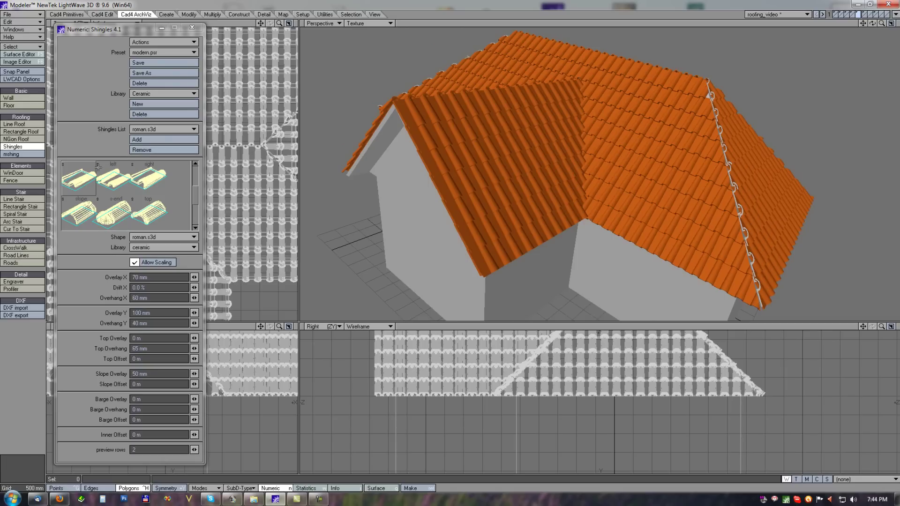
# Add the roman_left.s3d and roman_right.s3d edge shapes to the shingles list for the gable's sloping edges
pyautogui.click(110, 179)
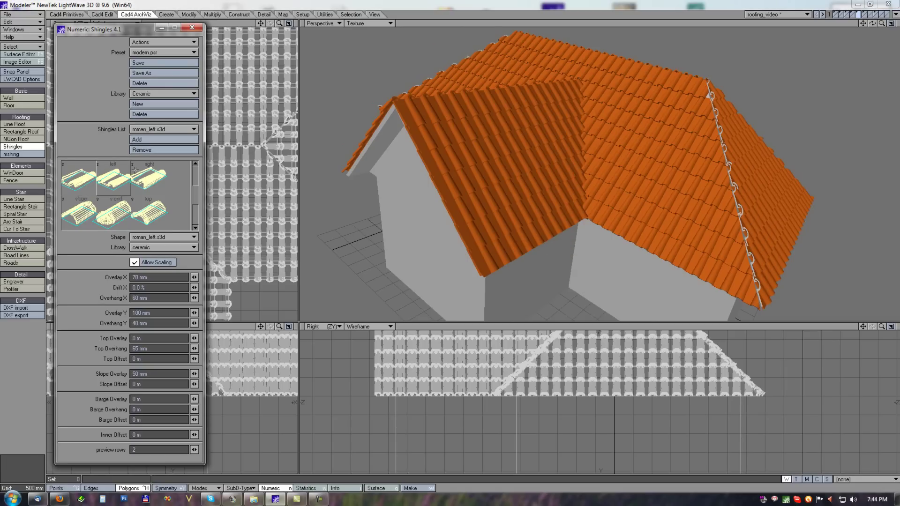
pyautogui.click(148, 179)
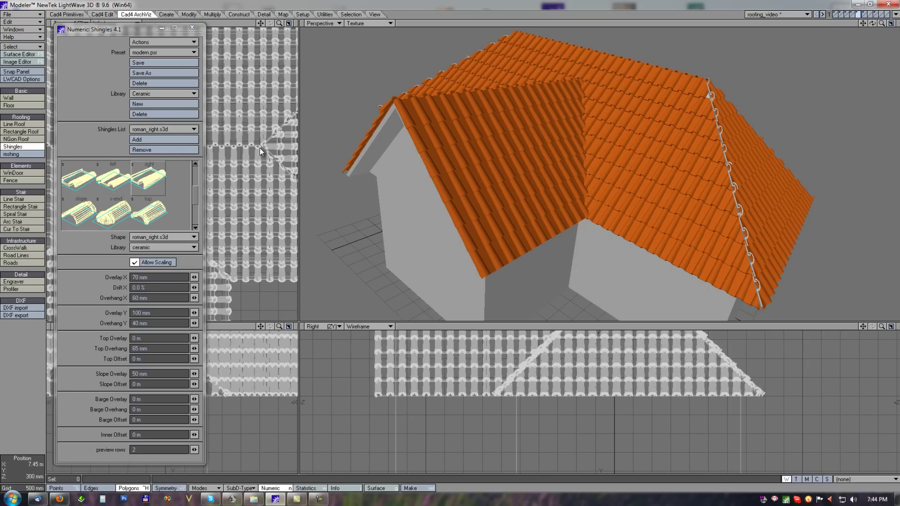
pyautogui.keyDown('ctrl'); pyautogui.keyDown('alt'); pyautogui.moveTo(456, 155); pyautogui.dragTo(698, 89); pyautogui.keyUp('alt'); pyautogui.keyUp('ctrl')
pyautogui.keyDown('alt'); pyautogui.keyDown('shift'); pyautogui.moveTo(782, 135); pyautogui.dragTo(742, 98); pyautogui.keyUp('shift'); pyautogui.keyUp('alt')
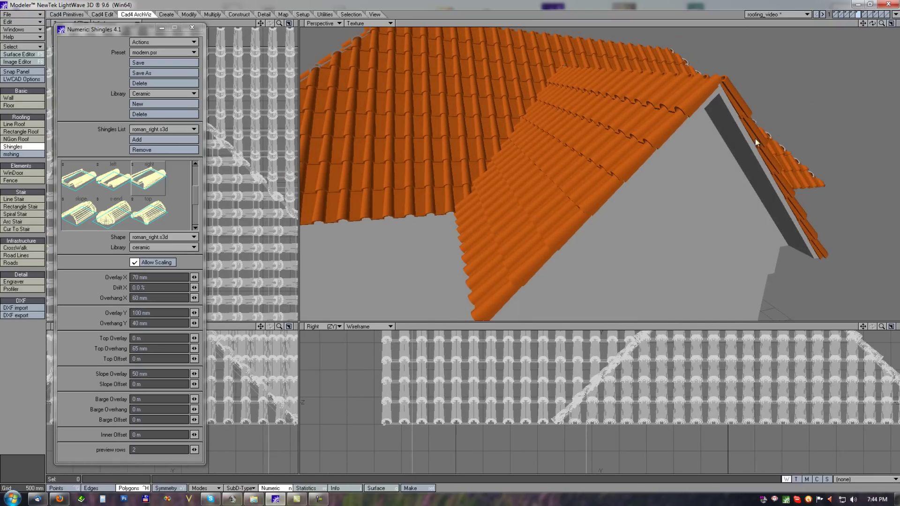
pyautogui.keyDown('alt'); pyautogui.moveTo(814, 227); pyautogui.dragTo(519, 175); pyautogui.keyUp('alt')
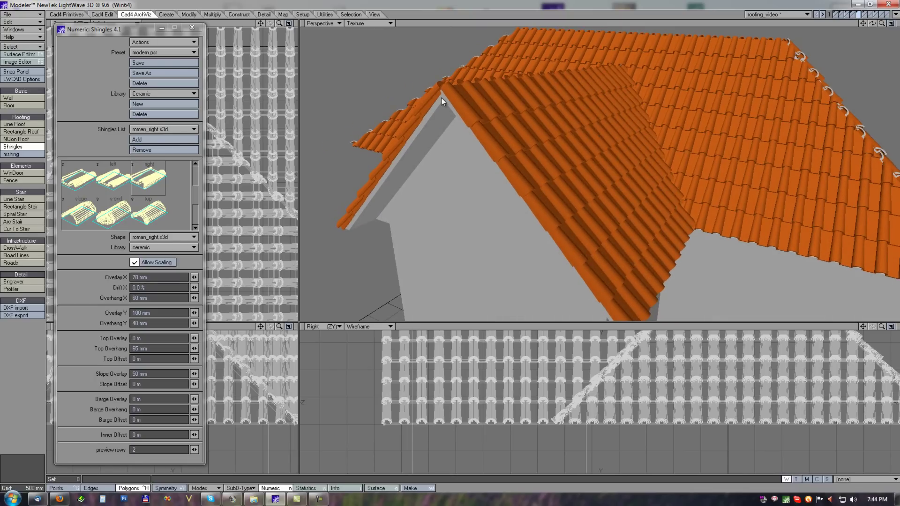
pyautogui.keyDown('alt'); pyautogui.moveTo(449, 92); pyautogui.dragTo(519, 124); pyautogui.keyUp('alt')
pyautogui.scroll(3, 493, 124)
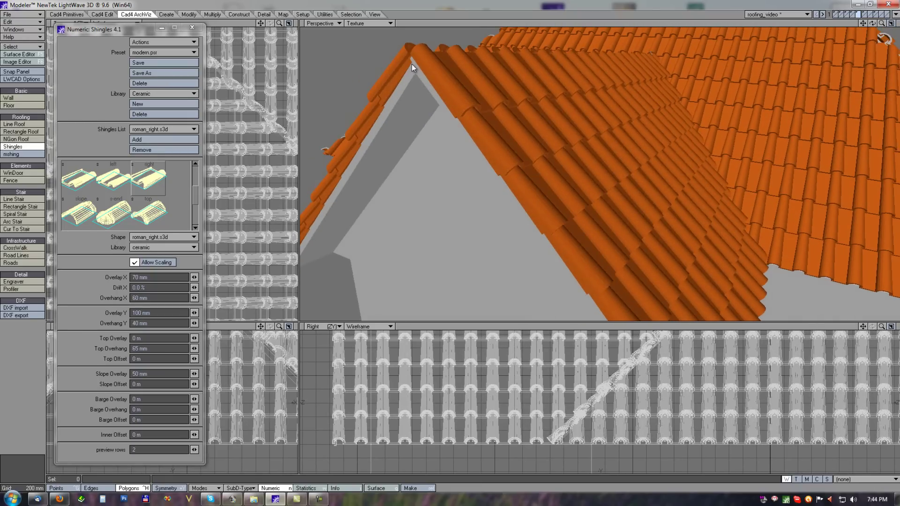
# Set the Overlay X of the roman tiles to 0 m, viewing the gable roof and the valley up close
pyautogui.scroll(-4, 590, 156)
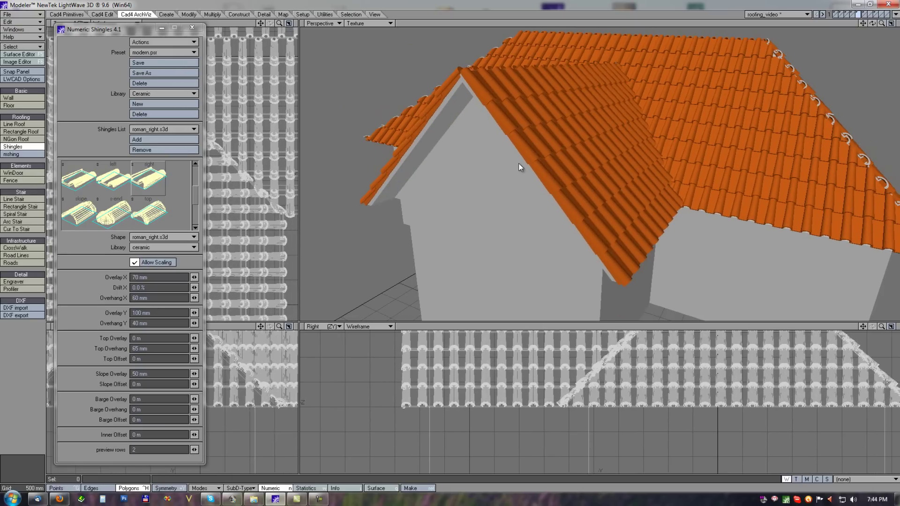
pyautogui.keyDown('alt'); pyautogui.moveTo(522, 114); pyautogui.dragTo(562, 126); pyautogui.keyUp('alt')
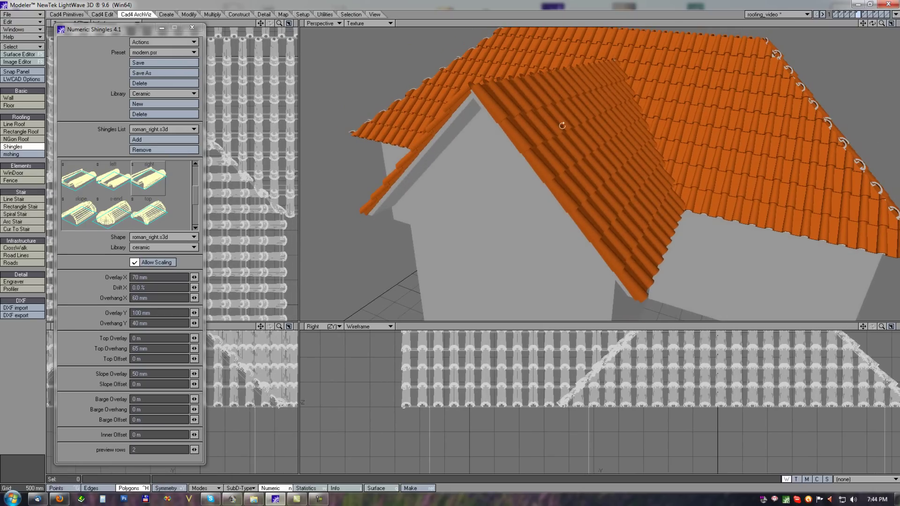
pyautogui.keyDown('alt'); pyautogui.moveTo(590, 162); pyautogui.dragTo(624, 171); pyautogui.keyUp('alt')
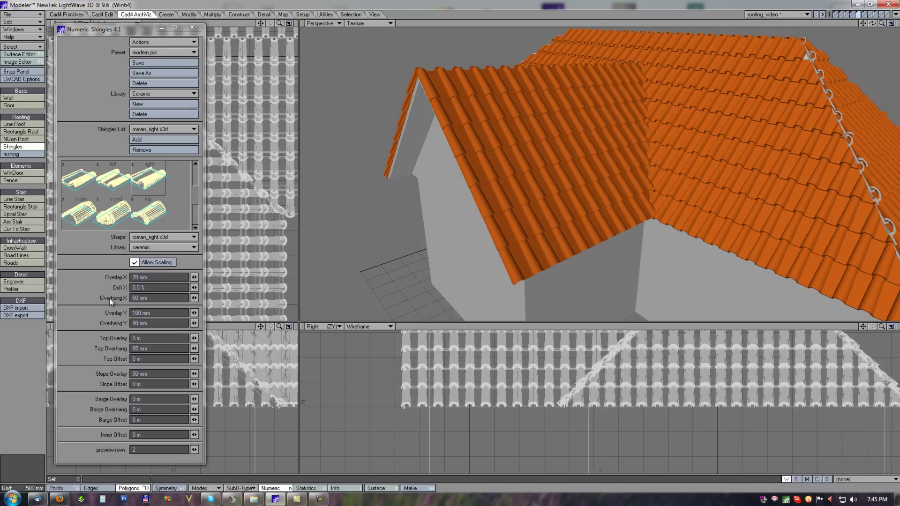
pyautogui.keyDown('alt'); pyautogui.moveTo(663, 185); pyautogui.dragTo(605, 214); pyautogui.keyUp('alt')
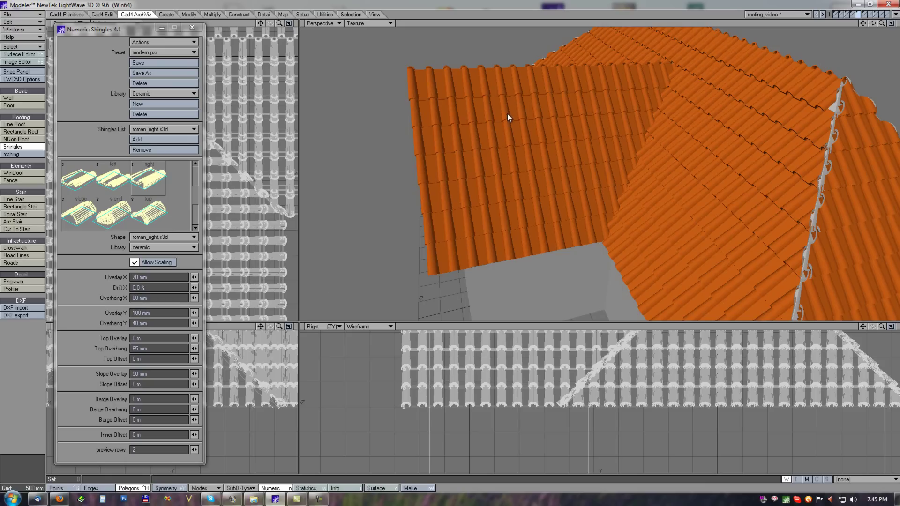
pyautogui.scroll(5, 563, 173)
pyautogui.keyDown('alt'); pyautogui.moveTo(607, 204); pyautogui.dragTo(588, 204); pyautogui.keyUp('alt')
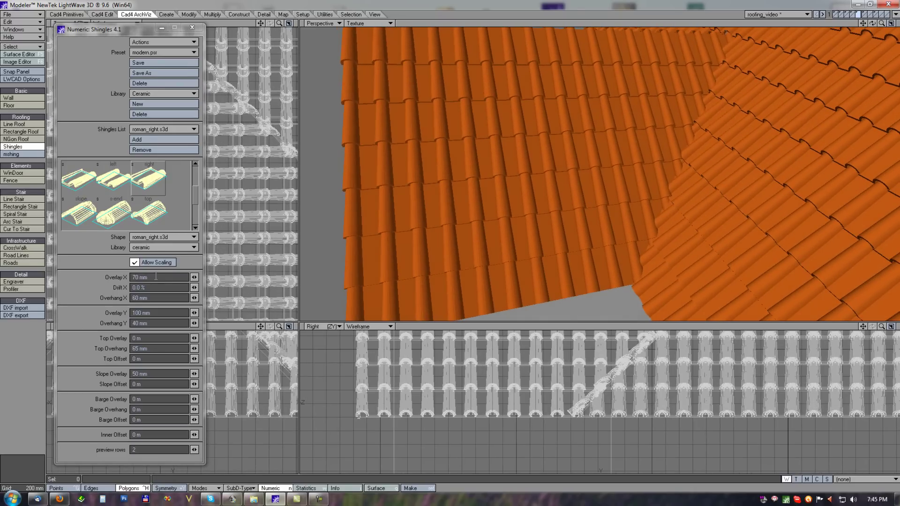
pyautogui.moveTo(157, 277); pyautogui.dragTo(95, 276)
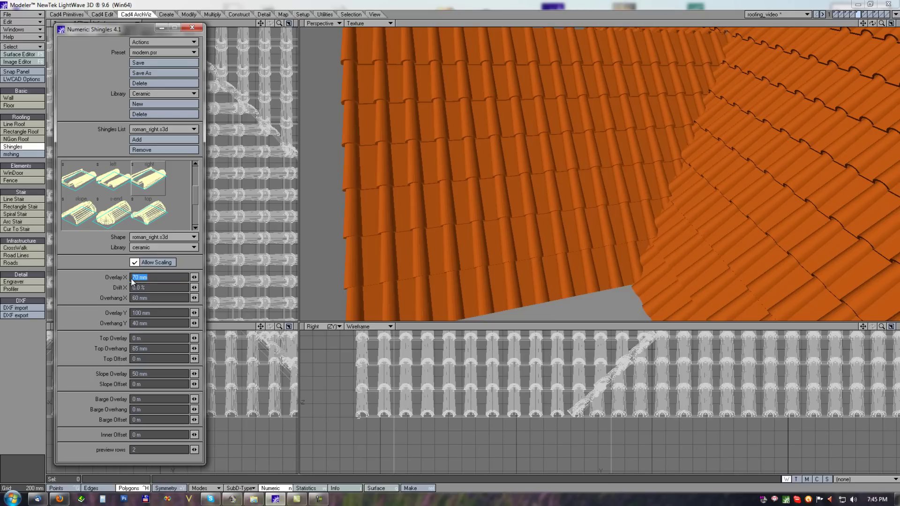
pyautogui.write('0')
pyautogui.press('Tab')
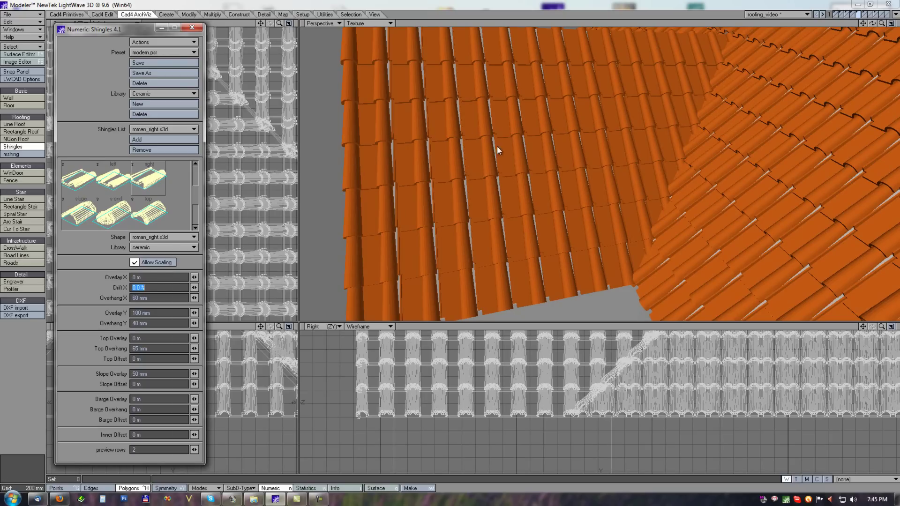
# Try an Overlay X of -100 mm to spread the tile columns apart, and reset it to 0 m
pyautogui.click(153, 277)
pyautogui.write('-0.1')
pyautogui.press('Tab')
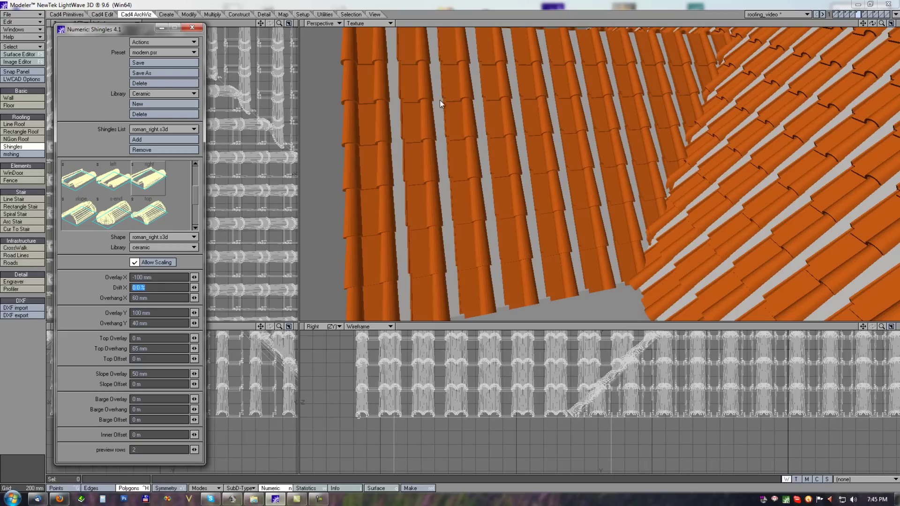
pyautogui.click(159, 277)
pyautogui.write('0')
# Try a Drift X of 50 % to stagger the tile rows, and reset it to 0 %
pyautogui.click(149, 287)
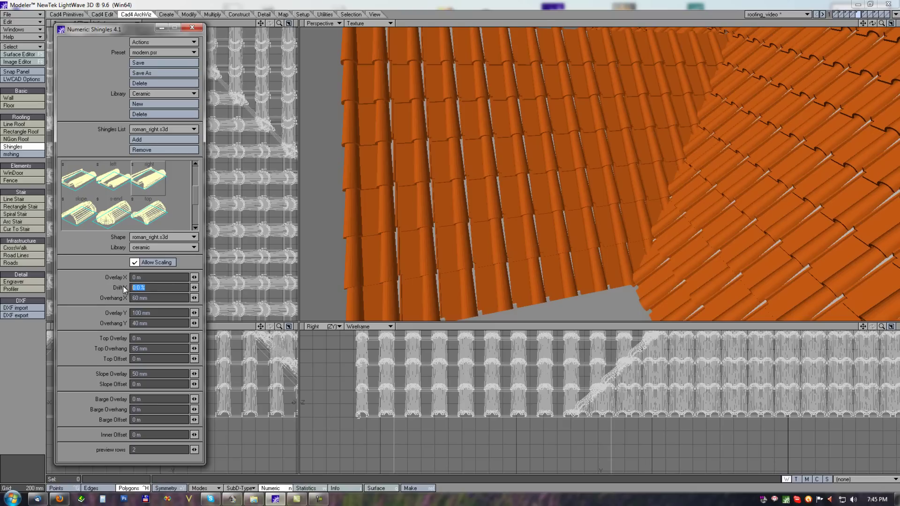
pyautogui.write('50')
pyautogui.press('Tab')
pyautogui.moveTo(734, 203)
pyautogui.keyDown('alt'); pyautogui.mouseDown()
pyautogui.moveTo(743, 173)
pyautogui.moveTo(727, 192)
pyautogui.mouseUp(); pyautogui.keyUp('alt')
pyautogui.keyDown('alt'); pyautogui.moveTo(607, 157); pyautogui.dragTo(669, 134); pyautogui.keyUp('alt')
pyautogui.click(152, 287)
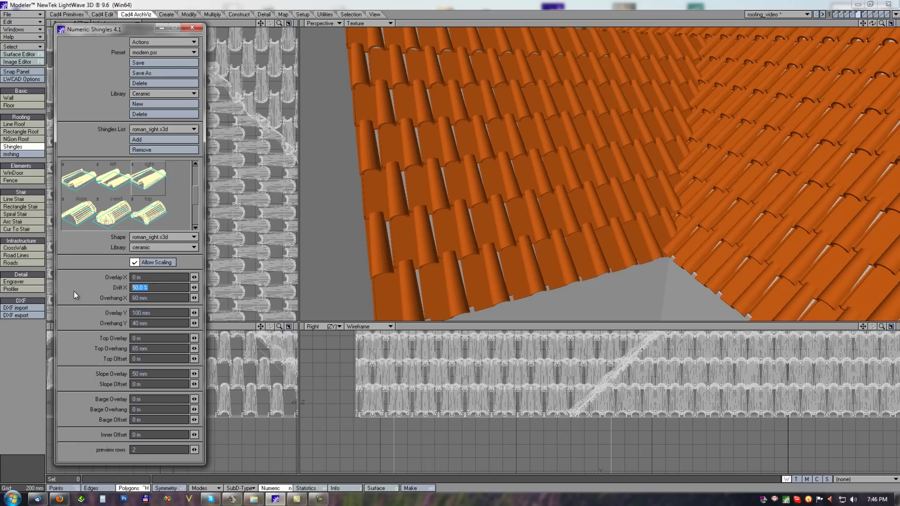
pyautogui.write('0')
pyautogui.press('Tab')
# Set the Overhang X to 500 mm and inspect the tiles projecting beyond the gable edges
pyautogui.scroll(1, 394, 147)
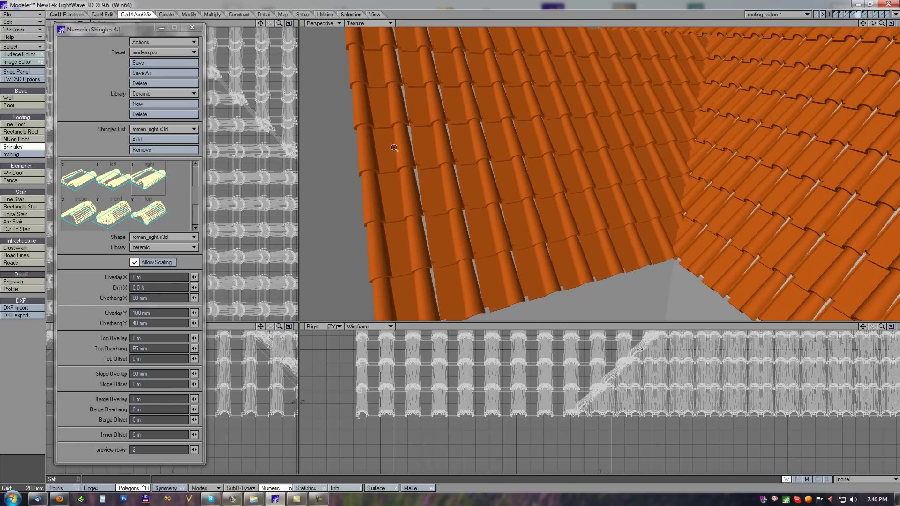
pyautogui.keyDown('alt'); pyautogui.keyDown('shift'); pyautogui.moveTo(400, 148); pyautogui.dragTo(556, 165); pyautogui.keyUp('shift'); pyautogui.keyUp('alt')
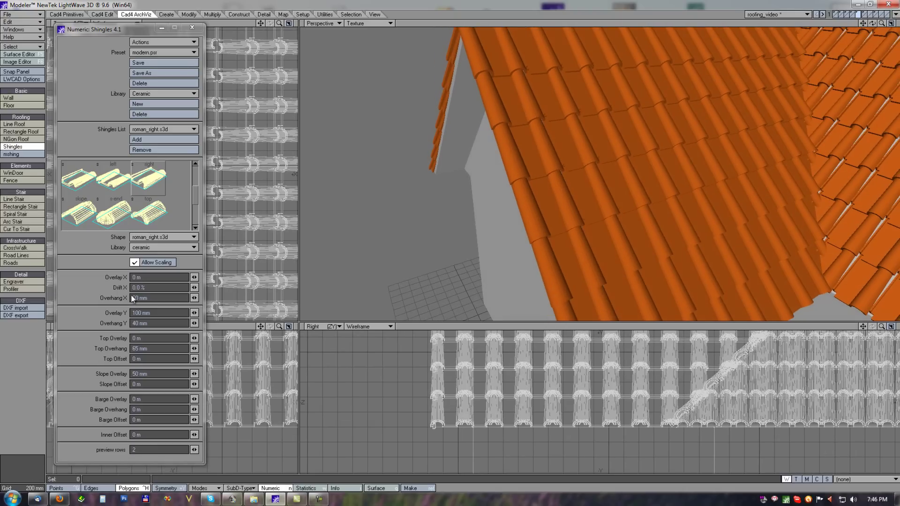
pyautogui.click(153, 298)
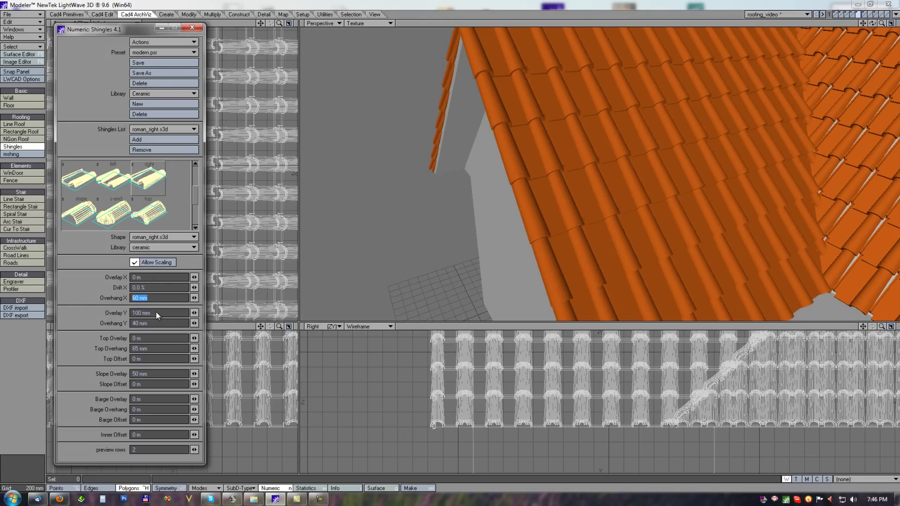
pyautogui.write('0.5')
pyautogui.press('Return')
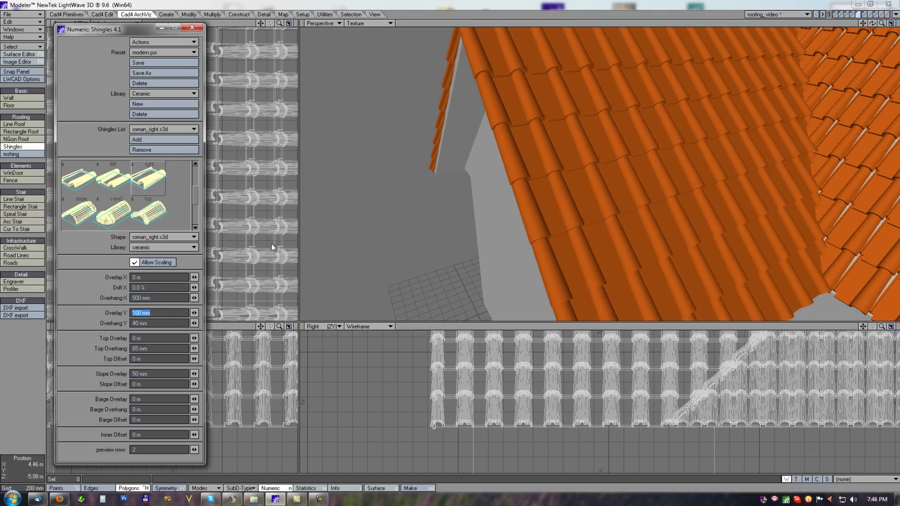
pyautogui.keyDown('alt'); pyautogui.moveTo(549, 209); pyautogui.dragTo(742, 97); pyautogui.keyUp('alt')
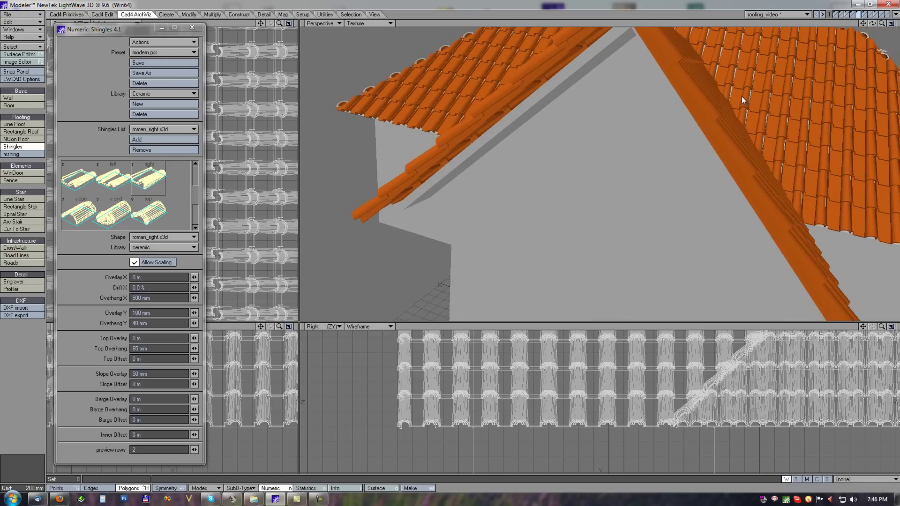
pyautogui.keyDown('alt'); pyautogui.moveTo(755, 157); pyautogui.dragTo(598, 120); pyautogui.keyUp('alt')
# Set the Overhang X to 0 m at the gable edges
pyautogui.click(156, 300)
pyautogui.write('0')
pyautogui.press('Tab')
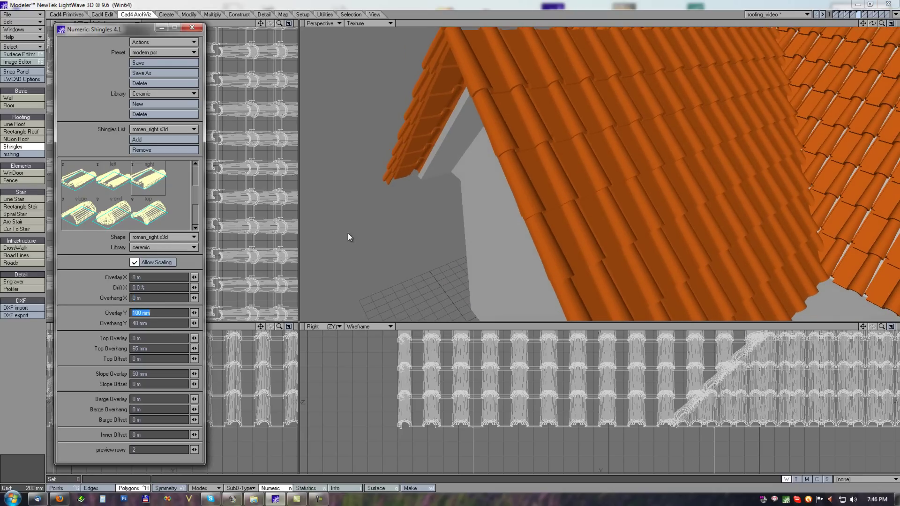
# Set the Overlay Y to 0 m and inspect the joints between the tile rows
pyautogui.keyDown('alt'); pyautogui.moveTo(708, 207); pyautogui.dragTo(620, 173); pyautogui.keyUp('alt')
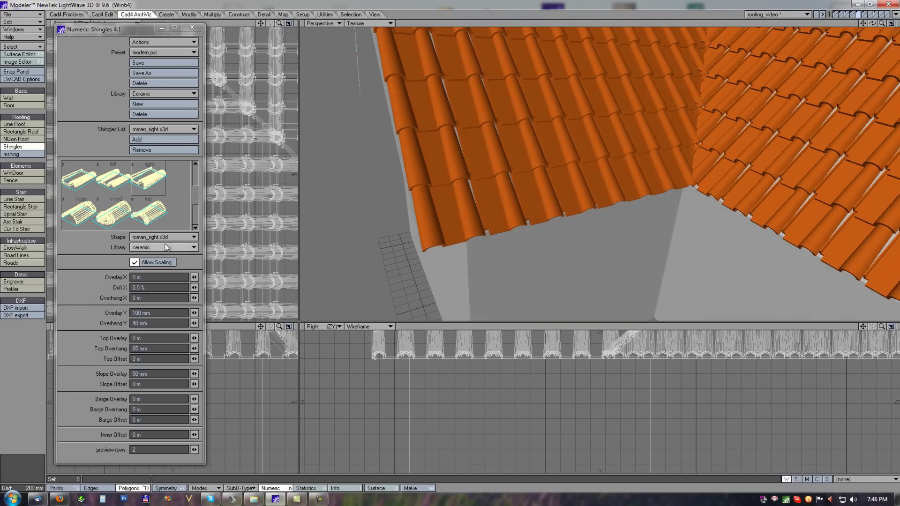
pyautogui.click(166, 313)
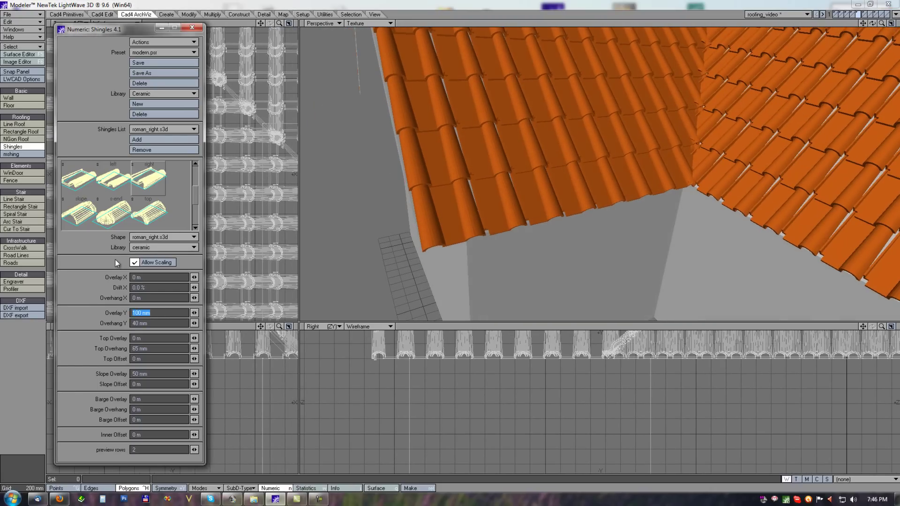
pyautogui.write('0')
pyautogui.press('Tab')
pyautogui.keyDown('alt'); pyautogui.moveTo(674, 88); pyautogui.dragTo(572, 181); pyautogui.keyUp('alt')
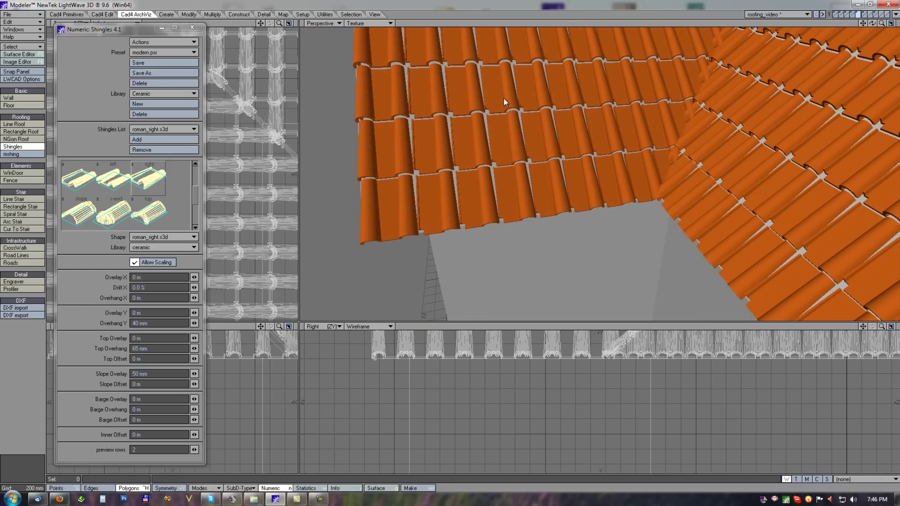
# Try an Overlay Y of -200 mm to separate the tile rows, and reset it to 0 m
pyautogui.click(137, 313)
pyautogui.write('-0')
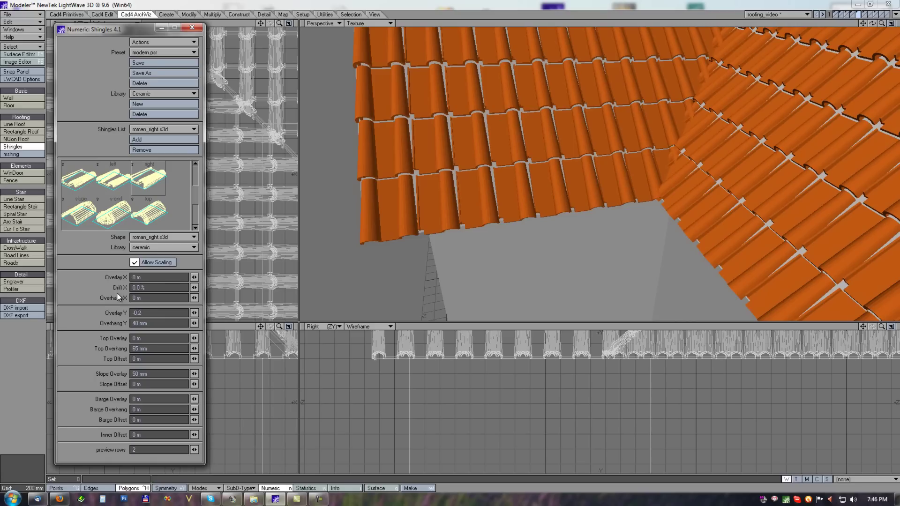
pyautogui.write('.2')
pyautogui.press('Return')
pyautogui.keyDown('alt'); pyautogui.moveTo(560, 196); pyautogui.dragTo(590, 187); pyautogui.keyUp('alt')
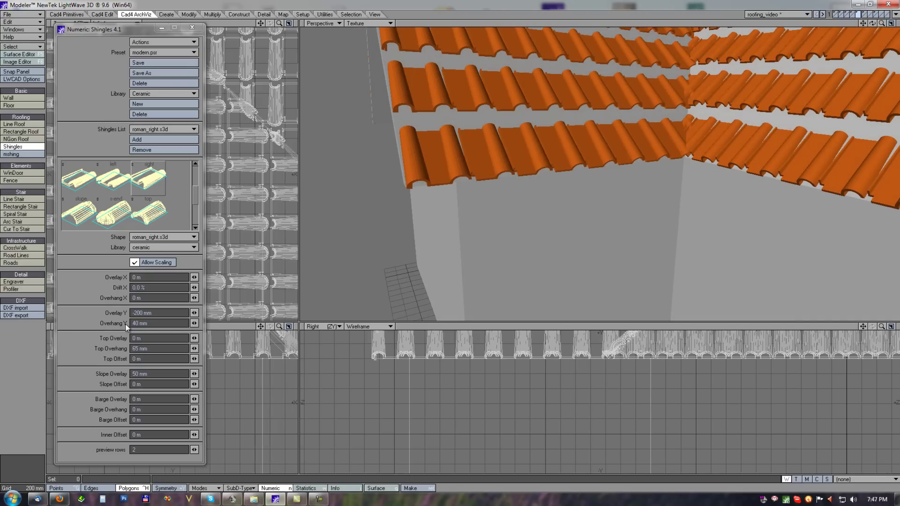
pyautogui.click(157, 312)
pyautogui.write('0')
# Set the Overhang Y to 300 mm and view the tiles along the eaves and the whole roof
pyautogui.click(165, 324)
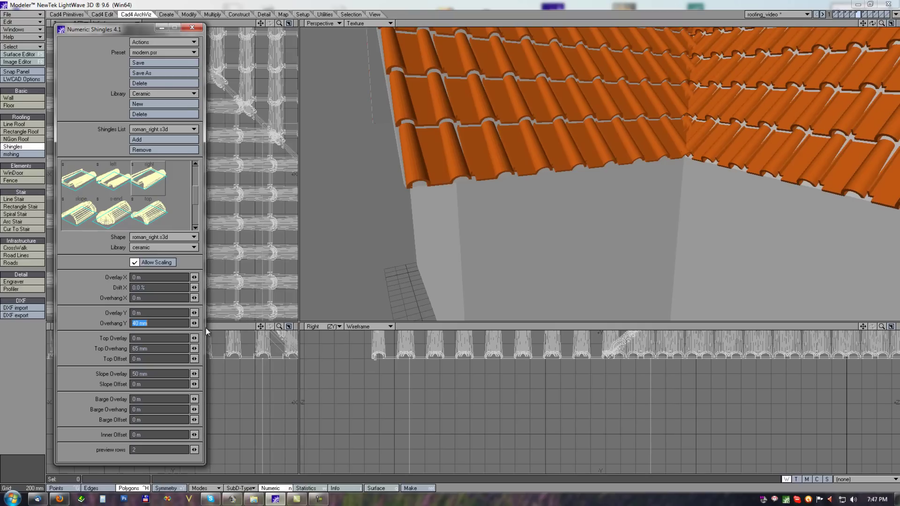
pyautogui.click(157, 324)
pyautogui.moveTo(156, 324); pyautogui.dragTo(98, 322)
pyautogui.write('0.3')
pyautogui.press('Tab')
pyautogui.moveTo(552, 189)
pyautogui.keyDown('alt'); pyautogui.mouseDown()
pyautogui.moveTo(675, 128)
pyautogui.moveTo(647, 150)
pyautogui.moveTo(624, 149)
pyautogui.moveTo(663, 147)
pyautogui.moveTo(635, 175)
pyautogui.moveTo(663, 173)
pyautogui.moveTo(658, 157)
pyautogui.moveTo(694, 144)
pyautogui.moveTo(749, 145)
pyautogui.moveTo(558, 179)
pyautogui.mouseUp(); pyautogui.keyUp('alt')
pyautogui.scroll(-4, 733, 145)
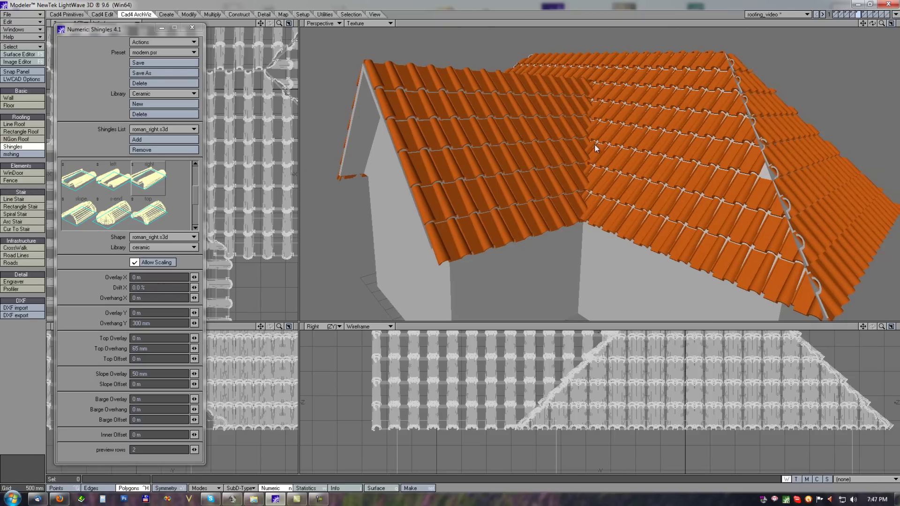
pyautogui.keyDown('alt'); pyautogui.moveTo(611, 131); pyautogui.dragTo(638, 154); pyautogui.keyUp('alt')
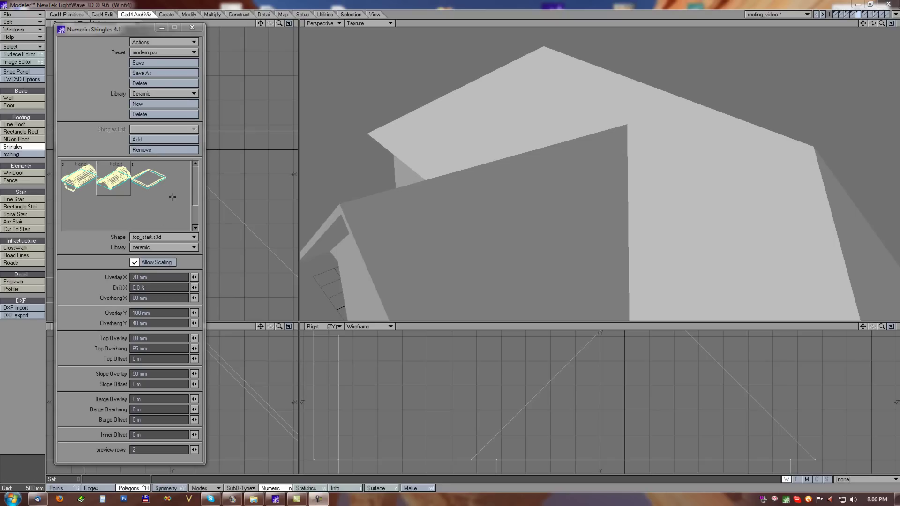
# Add the top.s3d ridge shape to the empty shingles list
pyautogui.click(198, 190)
pyautogui.click(149, 215)
pyautogui.click(143, 140)
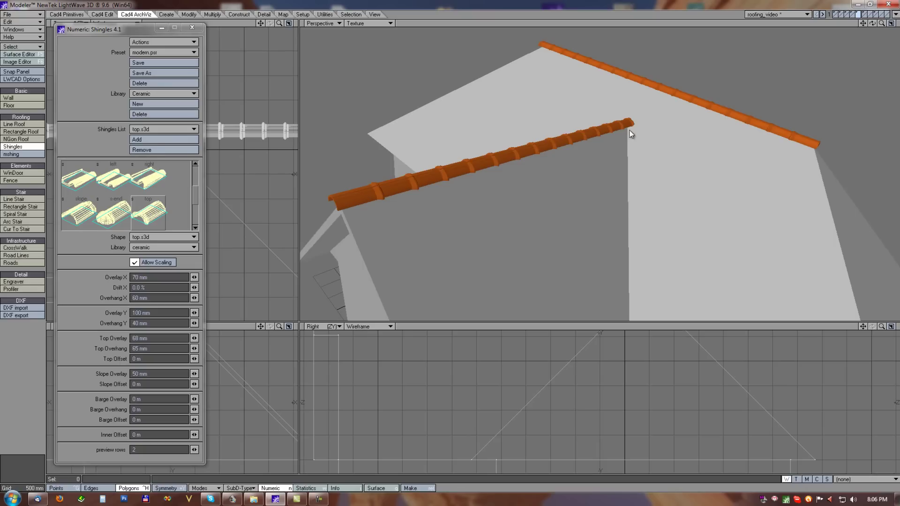
pyautogui.keyDown('alt'); pyautogui.moveTo(676, 222); pyautogui.dragTo(688, 206); pyautogui.keyUp('alt')
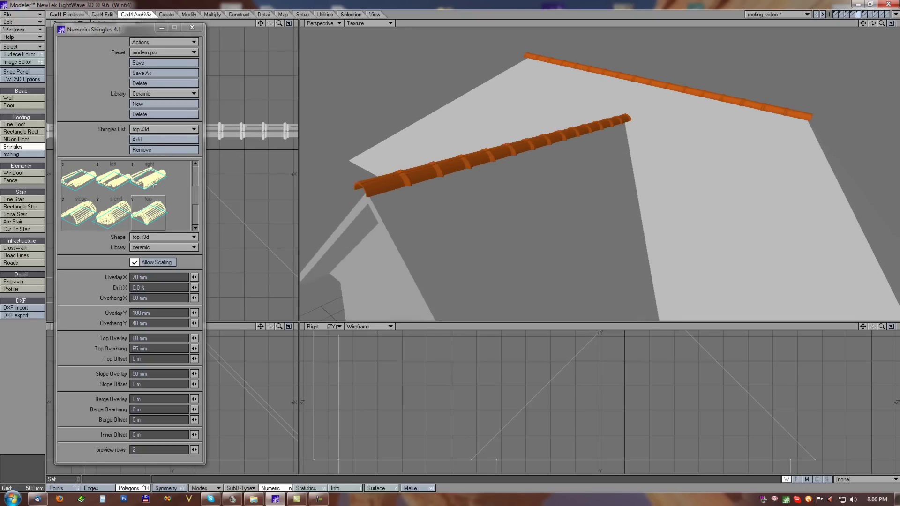
# Add the top end and top_start.s3d cap shapes to the shingles list for the ends of the ridges
pyautogui.click(197, 213)
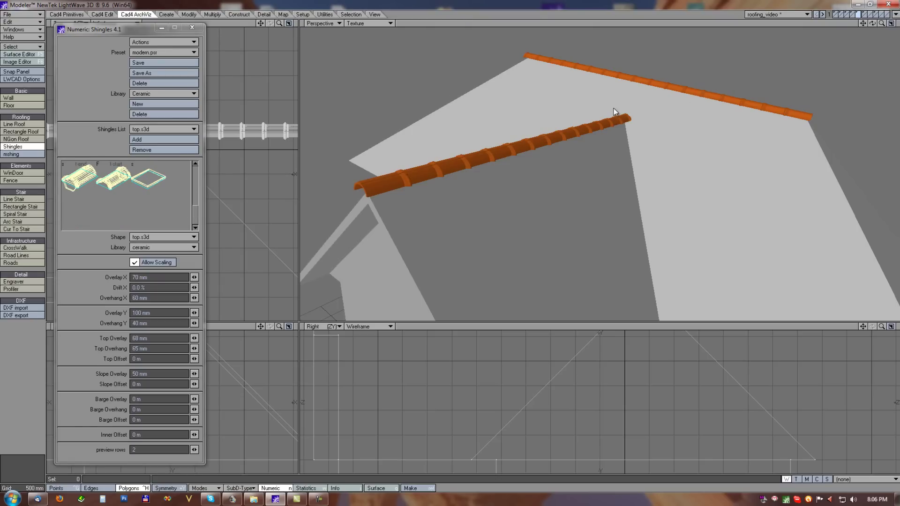
pyautogui.click(83, 174)
pyautogui.click(104, 177)
pyautogui.keyDown('alt'); pyautogui.moveTo(547, 177); pyautogui.dragTo(544, 144); pyautogui.keyUp('alt')
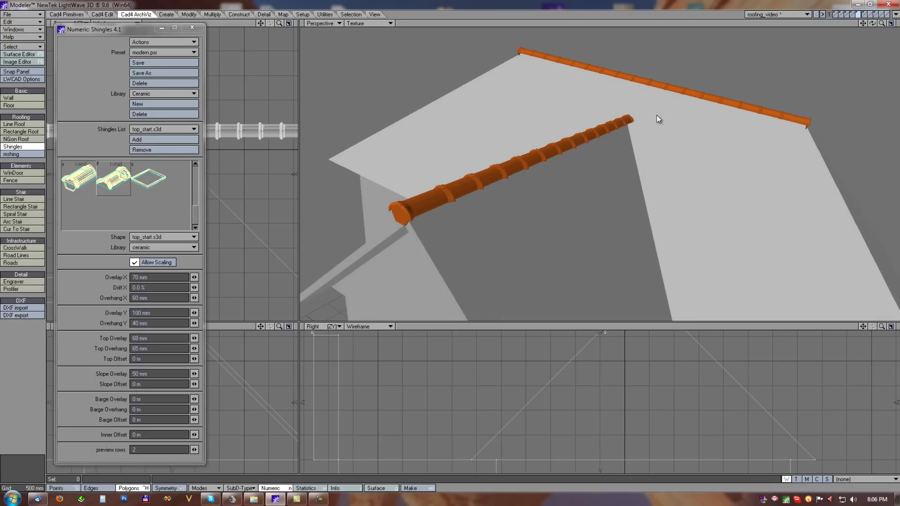
pyautogui.keyDown('alt'); pyautogui.moveTo(650, 156); pyautogui.dragTo(626, 127); pyautogui.keyUp('alt')
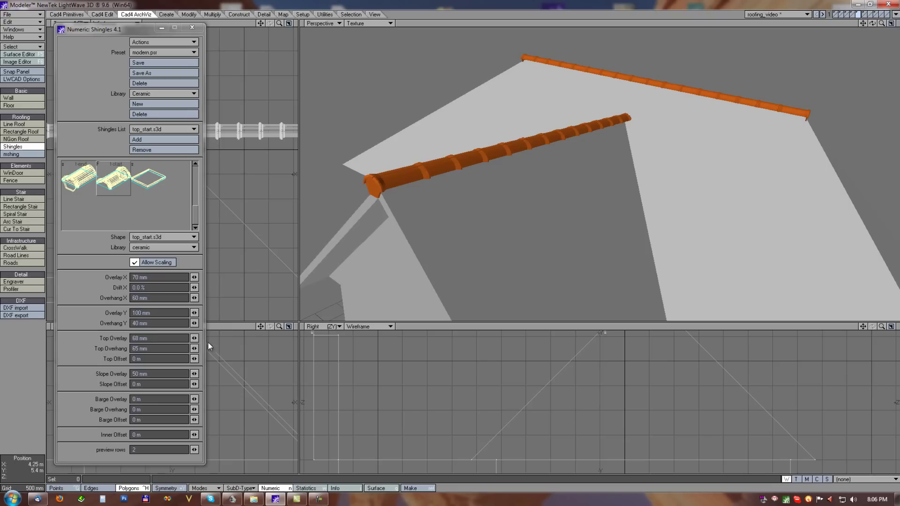
# Set the ridge tiles' Top Overlay to -34 mm and Top Overhang to 192 mm
pyautogui.keyDown('alt'); pyautogui.moveTo(719, 218); pyautogui.dragTo(688, 164); pyautogui.keyUp('alt')
pyautogui.moveTo(195, 338)
pyautogui.mouseDown()
pyautogui.moveTo(82, 220)
pyautogui.moveTo(110, 219)
pyautogui.moveTo(30, 215)
pyautogui.moveTo(79, 221)
pyautogui.mouseUp()
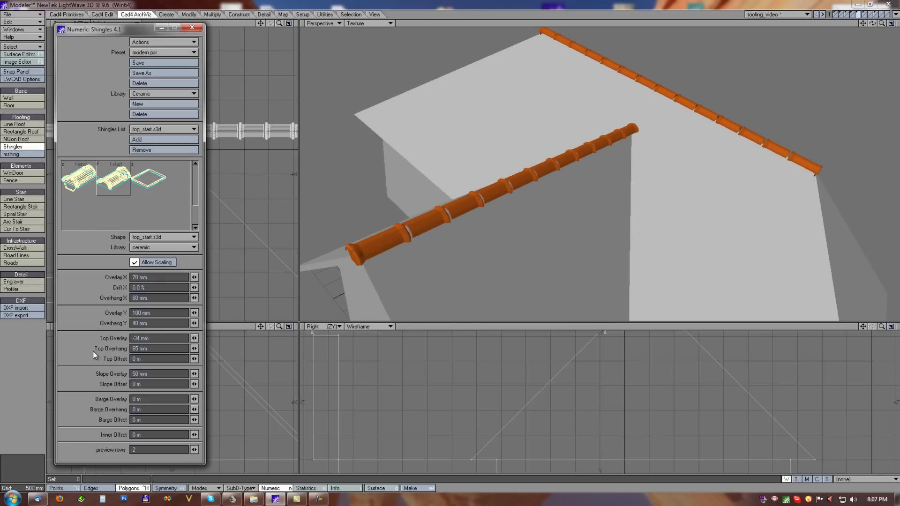
pyautogui.moveTo(194, 348)
pyautogui.mouseDown()
pyautogui.moveTo(80, 219)
pyautogui.moveTo(100, 219)
pyautogui.moveTo(73, 213)
pyautogui.mouseUp()
pyautogui.keyDown('alt'); pyautogui.keyDown('shift'); pyautogui.moveTo(380, 263); pyautogui.dragTo(421, 220); pyautogui.keyUp('shift'); pyautogui.keyUp('alt')
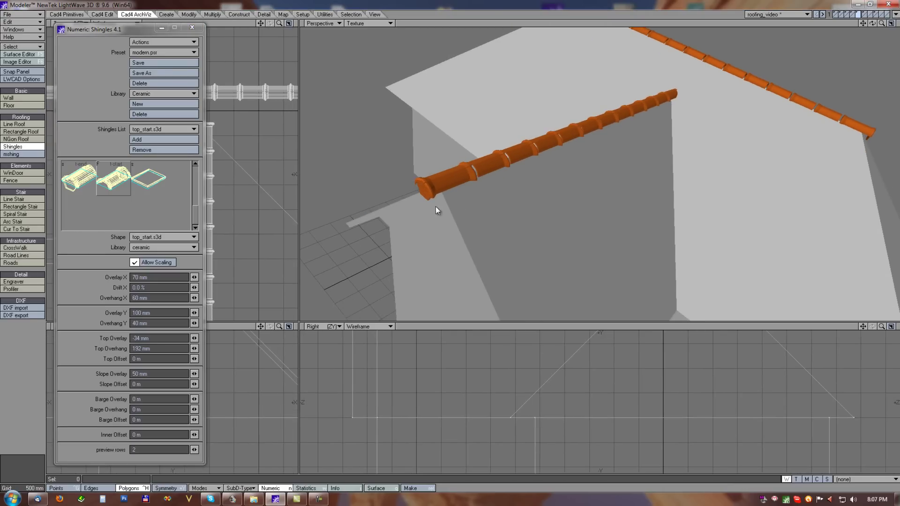
# Set the ridge tiles' Top Offset to 53 mm and view the ridge from another side
pyautogui.keyDown('alt'); pyautogui.moveTo(616, 202); pyautogui.dragTo(605, 181); pyautogui.keyUp('alt')
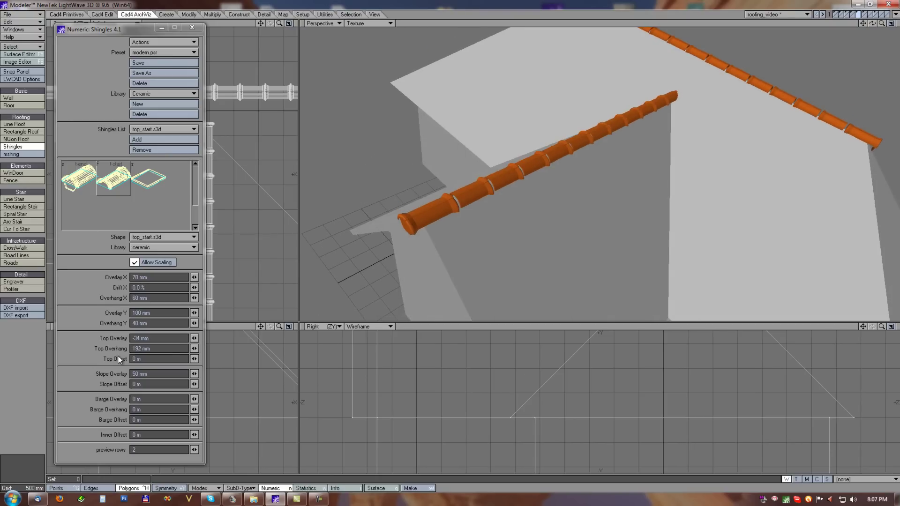
pyautogui.moveTo(198, 361)
pyautogui.mouseDown()
pyautogui.moveTo(76, 215)
pyautogui.moveTo(96, 220)
pyautogui.moveTo(65, 220)
pyautogui.moveTo(80, 220)
pyautogui.mouseUp()
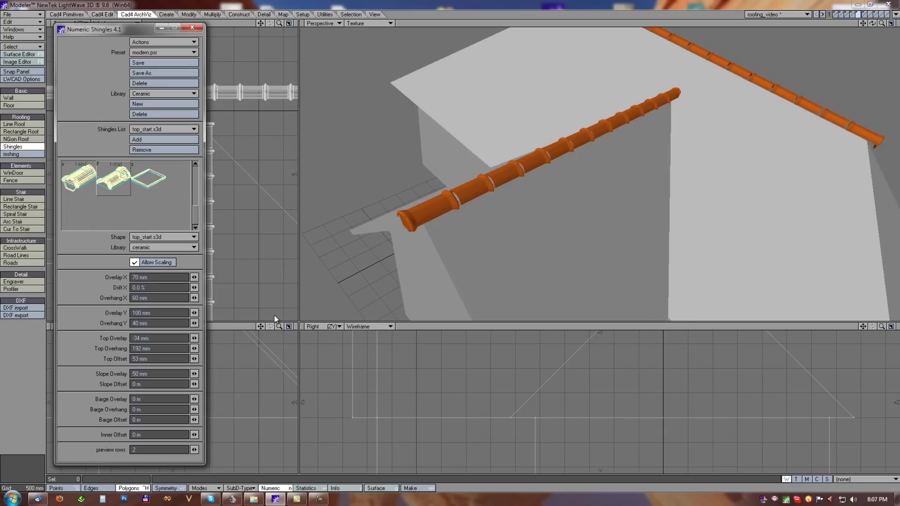
pyautogui.keyDown('alt'); pyautogui.moveTo(625, 207); pyautogui.dragTo(588, 80); pyautogui.keyUp('alt')
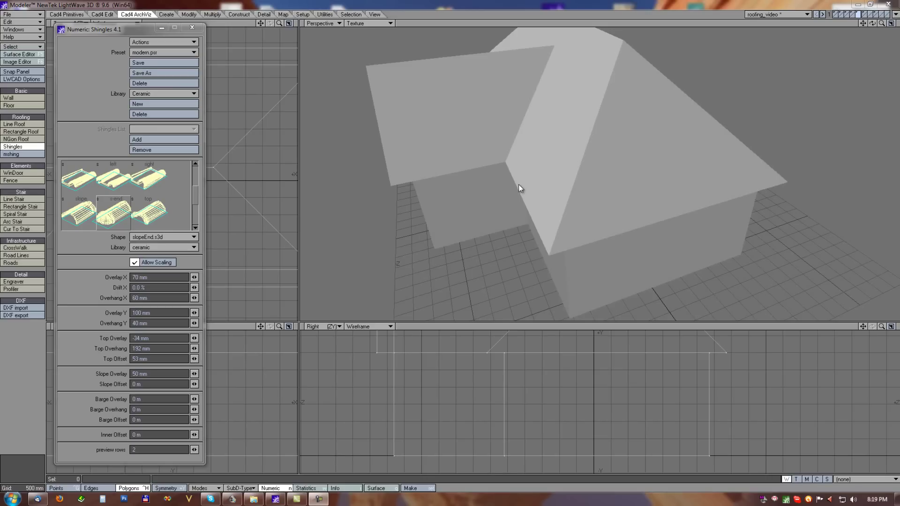
pyautogui.keyDown('alt'); pyautogui.moveTo(571, 228); pyautogui.dragTo(580, 211); pyautogui.keyUp('alt')
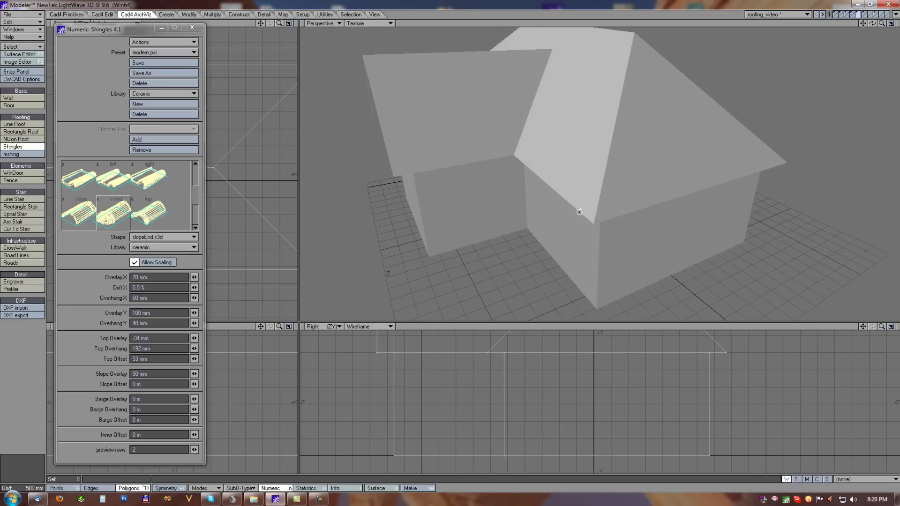
# Add the slope.s3d shape to the empty shingles list to cover the roof's sloping hip edges
pyautogui.click(78, 213)
pyautogui.click(158, 140)
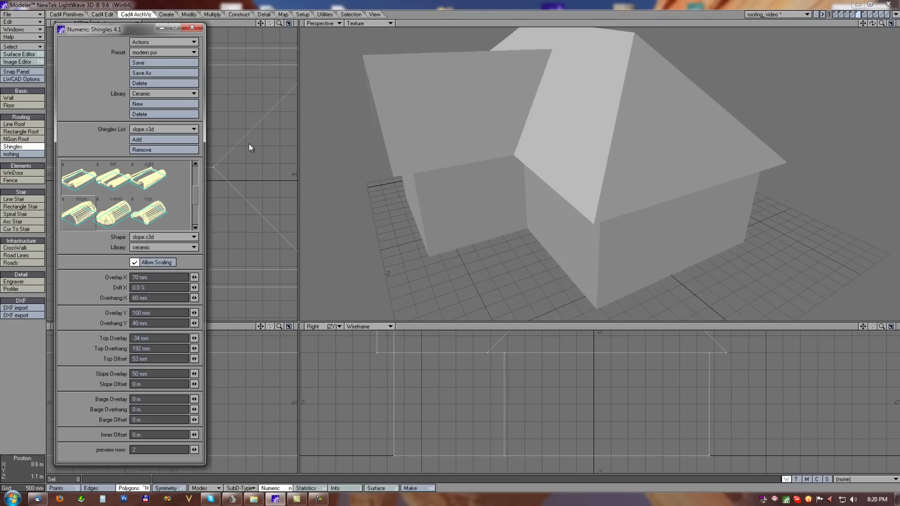
pyautogui.keyDown('alt'); pyautogui.moveTo(646, 135); pyautogui.dragTo(628, 143); pyautogui.keyUp('alt')
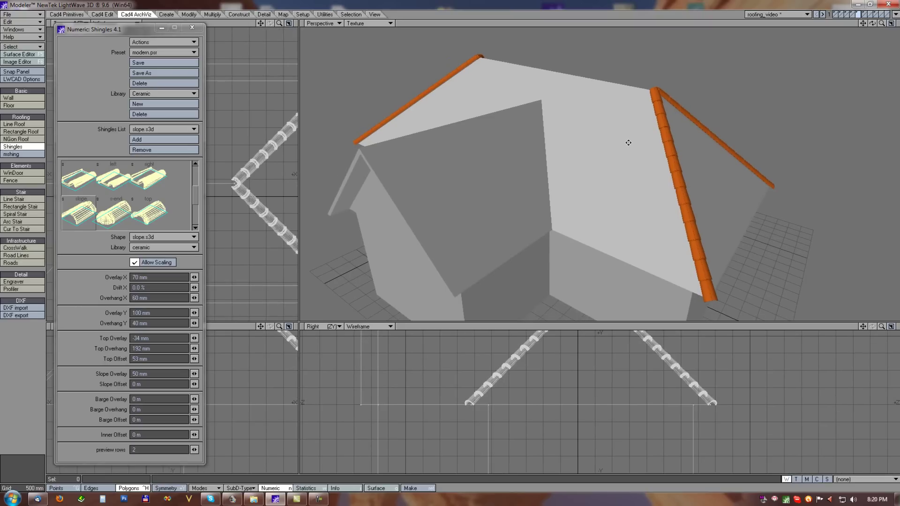
pyautogui.keyDown('alt'); pyautogui.moveTo(723, 195); pyautogui.dragTo(607, 195); pyautogui.keyUp('alt')
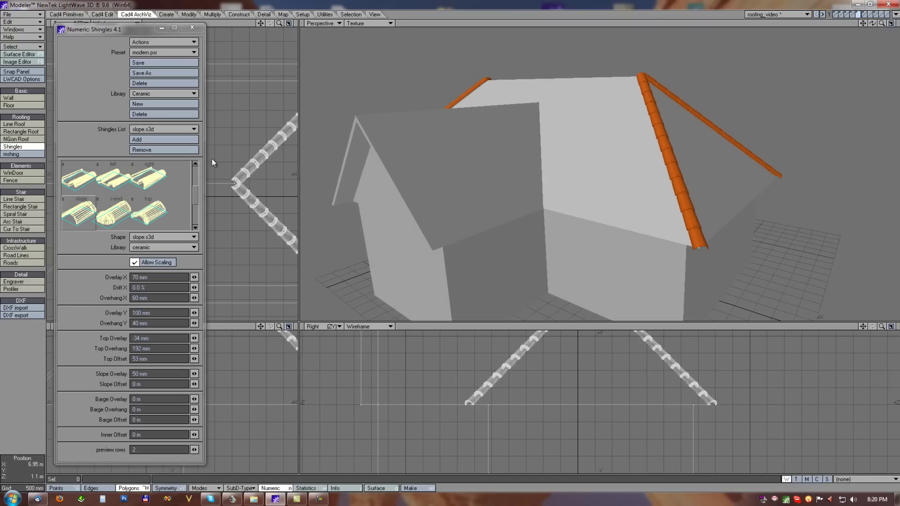
# Add the slopeEnd.s3d shape to the shingles list to cap the lower ends of the hips
pyautogui.click(111, 212)
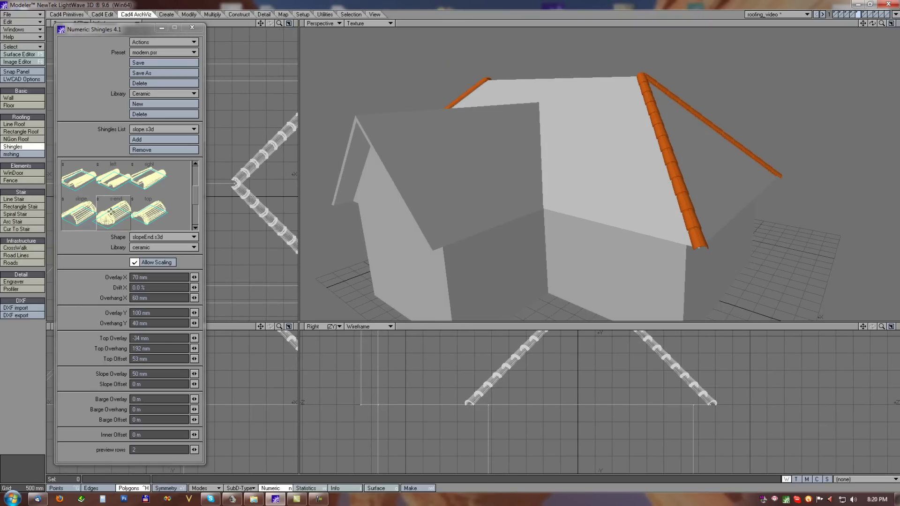
pyautogui.click(137, 140)
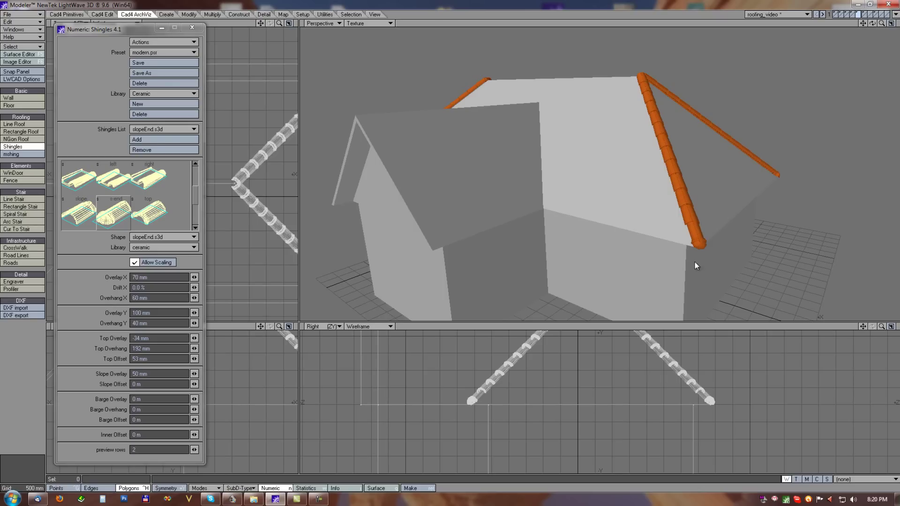
pyautogui.keyDown('alt'); pyautogui.moveTo(715, 235); pyautogui.dragTo(577, 89); pyautogui.keyUp('alt')
pyautogui.keyDown('alt'); pyautogui.moveTo(694, 206); pyautogui.dragTo(580, 137); pyautogui.keyUp('alt')
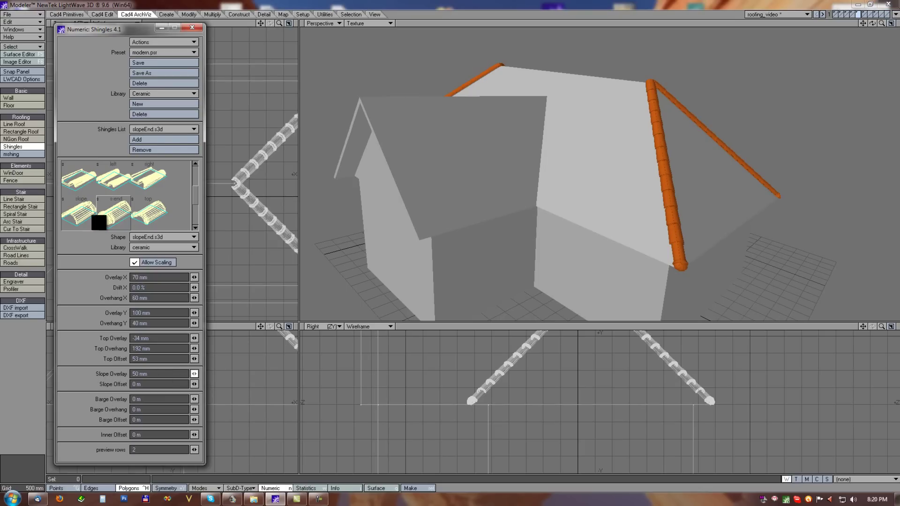
# Set the hip tiles' Slope Overlay to -9 mm and Slope Offset to 219 mm
pyautogui.moveTo(85, 221)
pyautogui.mouseDown()
pyautogui.moveTo(159, 224)
pyautogui.moveTo(45, 221)
pyautogui.moveTo(80, 221)
pyautogui.mouseUp()
pyautogui.moveTo(195, 384)
pyautogui.mouseDown()
pyautogui.moveTo(77, 219)
pyautogui.moveTo(119, 219)
pyautogui.mouseUp()
pyautogui.moveTo(654, 209)
pyautogui.keyDown('alt'); pyautogui.mouseDown()
pyautogui.moveTo(532, 224)
pyautogui.moveTo(569, 161)
pyautogui.moveTo(586, 197)
pyautogui.moveTo(586, 142)
pyautogui.moveTo(625, 166)
pyautogui.moveTo(624, 177)
pyautogui.mouseUp(); pyautogui.keyUp('alt')
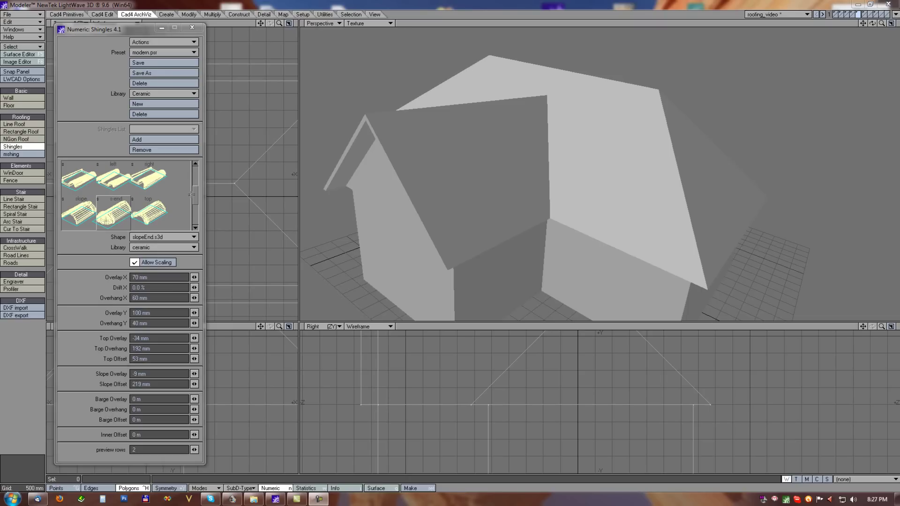
# Add the barge_left.s3d and barge_right.s3d shapes to the empty shingles list for both gable edges
pyautogui.moveTo(195, 180); pyautogui.dragTo(196, 178)
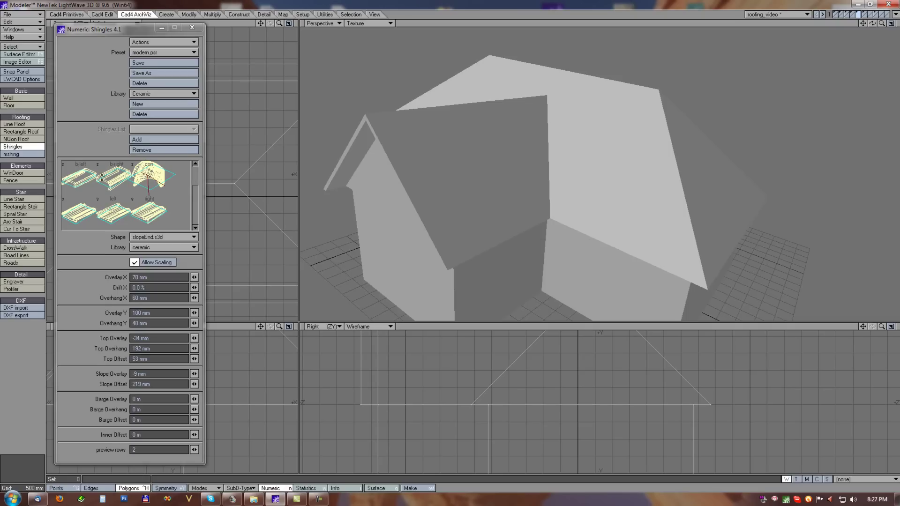
pyautogui.click(86, 179)
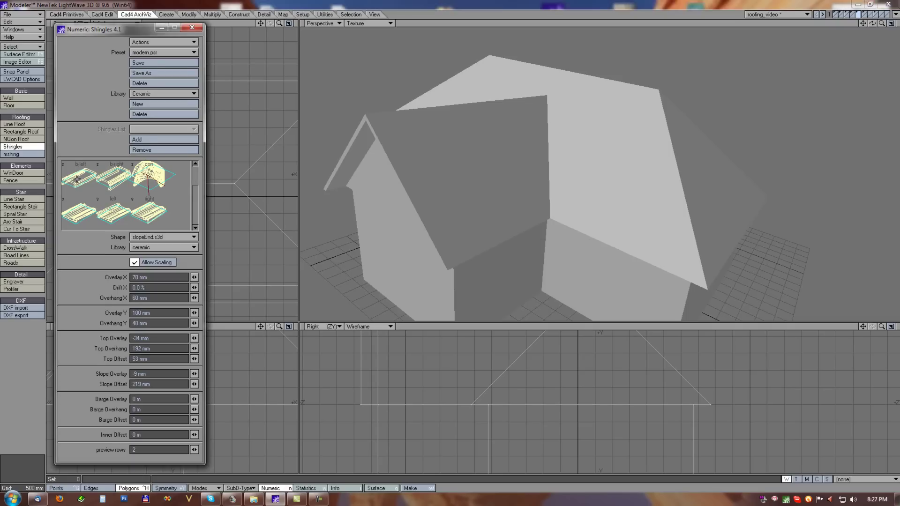
pyautogui.click(142, 140)
pyautogui.click(115, 181)
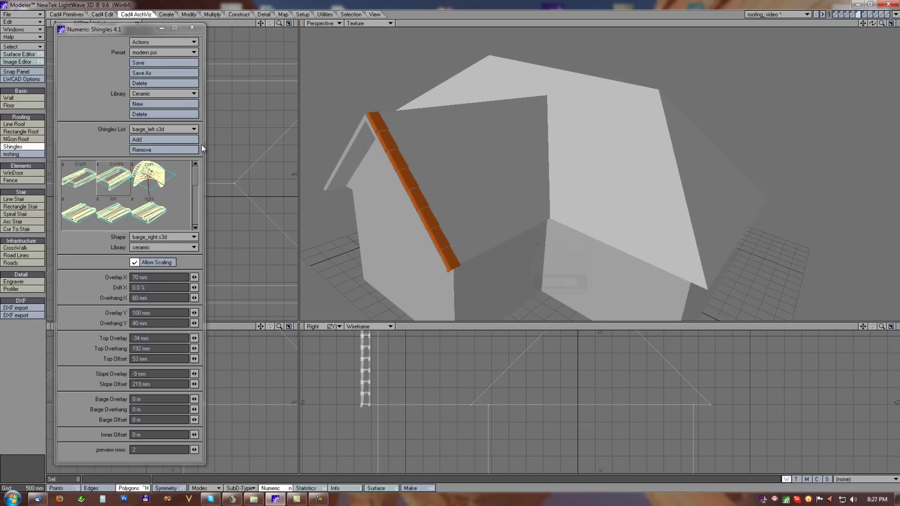
pyautogui.keyDown('alt'); pyautogui.moveTo(385, 155); pyautogui.dragTo(255, 185); pyautogui.keyUp('alt')
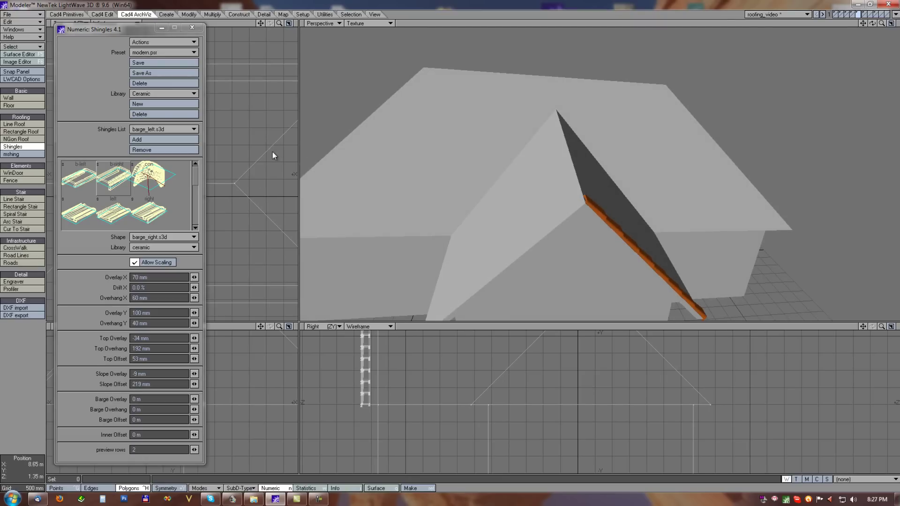
pyautogui.click(105, 163)
pyautogui.click(147, 141)
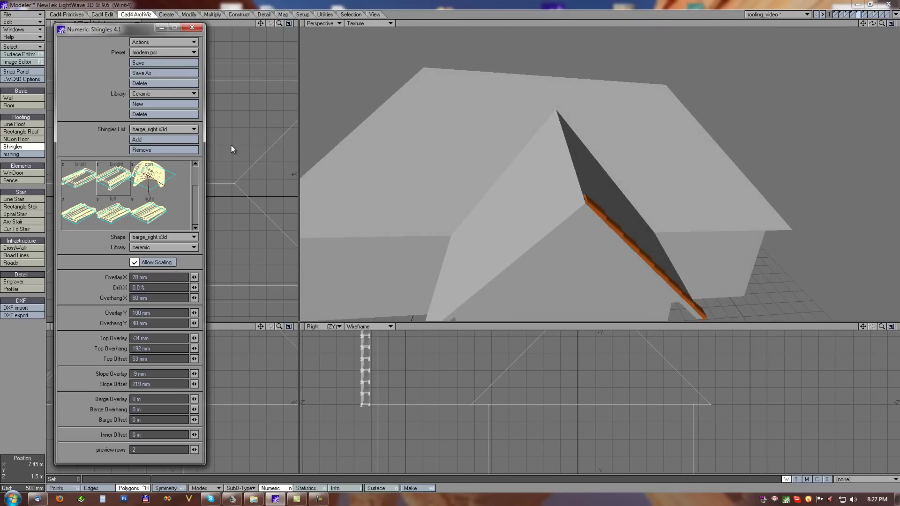
pyautogui.keyDown('alt'); pyautogui.moveTo(581, 203); pyautogui.dragTo(675, 197); pyautogui.keyUp('alt')
pyautogui.keyDown('alt'); pyautogui.keyDown('shift'); pyautogui.moveTo(450, 160); pyautogui.dragTo(523, 155); pyautogui.keyUp('shift'); pyautogui.keyUp('alt')
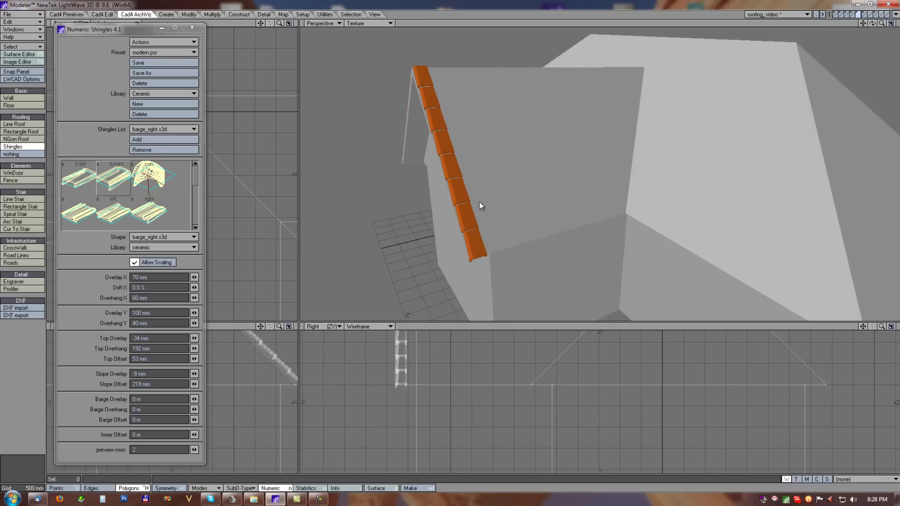
pyautogui.keyDown('alt'); pyautogui.moveTo(517, 197); pyautogui.dragTo(522, 198); pyautogui.keyUp('alt')
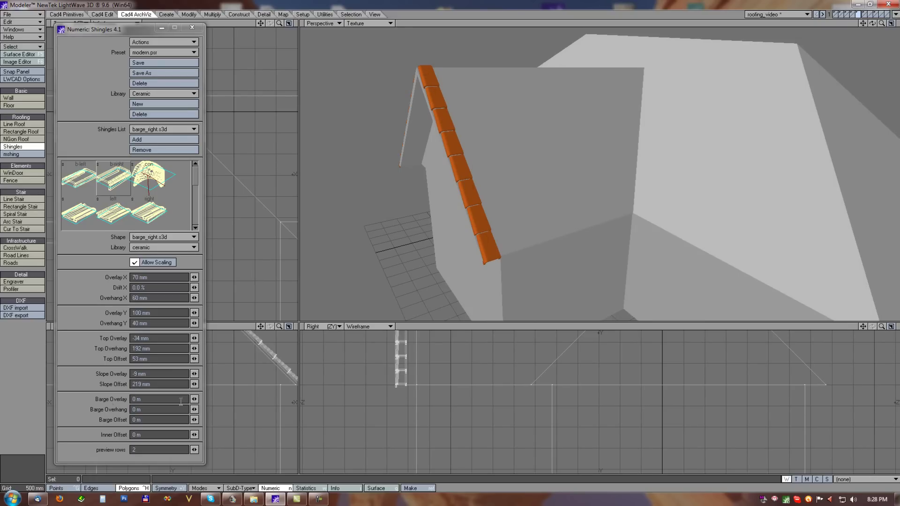
# Set the gable edge tiles' Barge Overlay to 98 mm
pyautogui.click(159, 400)
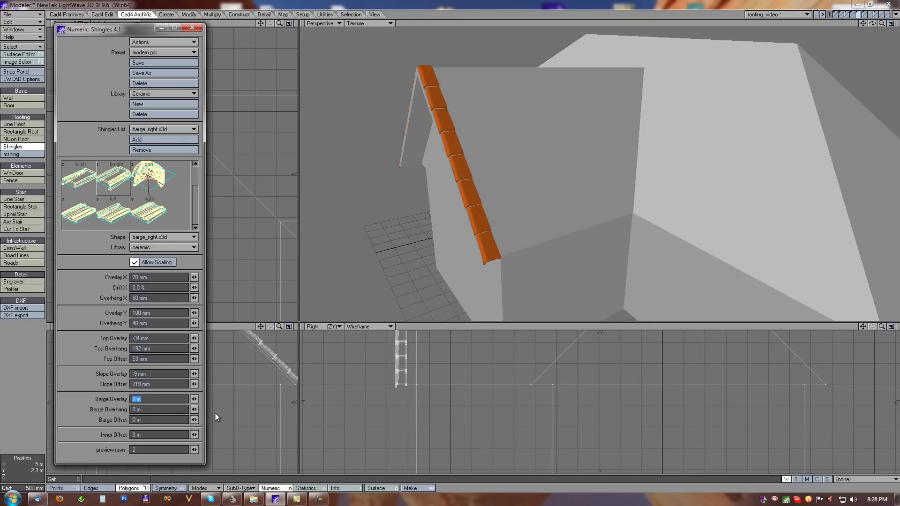
pyautogui.moveTo(194, 399)
pyautogui.mouseDown()
pyautogui.moveTo(103, 214)
pyautogui.moveTo(86, 214)
pyautogui.moveTo(126, 221)
pyautogui.moveTo(59, 219)
pyautogui.moveTo(101, 220)
pyautogui.moveTo(84, 221)
pyautogui.mouseUp()
pyautogui.keyDown('alt'); pyautogui.moveTo(488, 221); pyautogui.dragTo(577, 149); pyautogui.keyUp('alt')
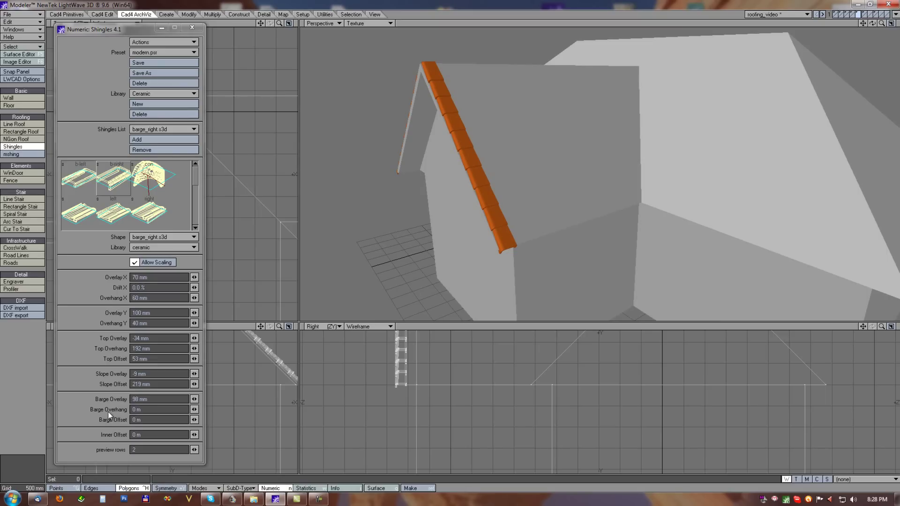
# Set the gable edge tiles' Barge Overhang to 86 mm and adjust their Barge Offset
pyautogui.moveTo(194, 409); pyautogui.dragTo(162, 372)
pyautogui.keyDown('alt'); pyautogui.moveTo(459, 220); pyautogui.dragTo(554, 170); pyautogui.keyUp('alt')
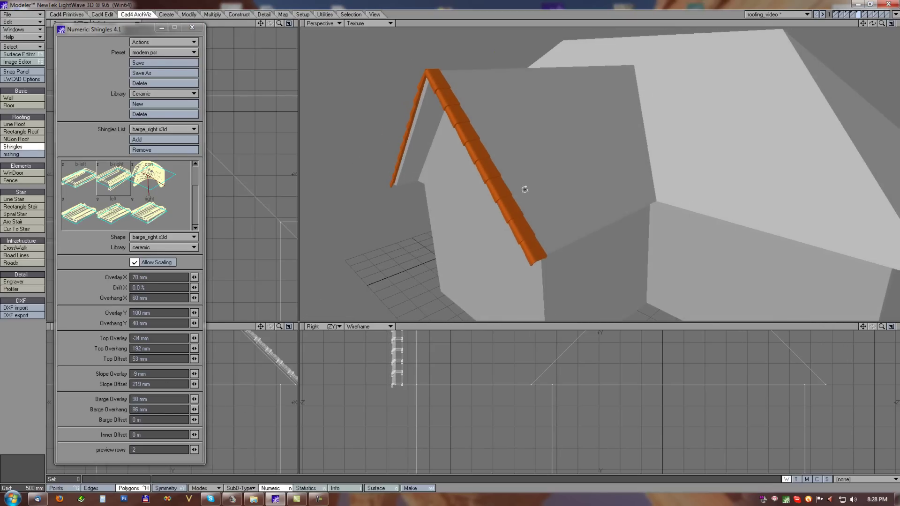
pyautogui.moveTo(194, 420); pyautogui.dragTo(80, 220)
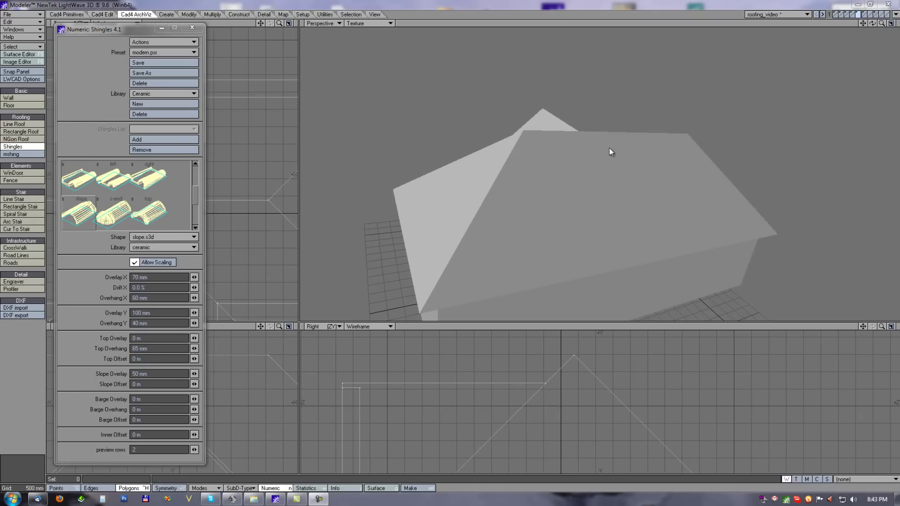
# Add the connect_3.s3d shape to the empty shingles list for the junctions where hips and ridge meet
pyautogui.keyDown('alt'); pyautogui.moveTo(516, 145); pyautogui.dragTo(623, 171); pyautogui.keyUp('alt')
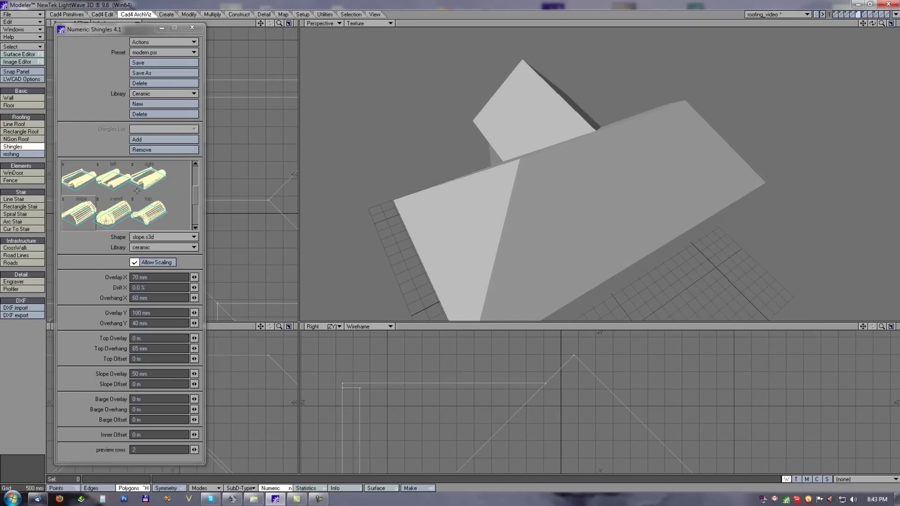
pyautogui.scroll(2, 196, 212)
pyautogui.click(159, 175)
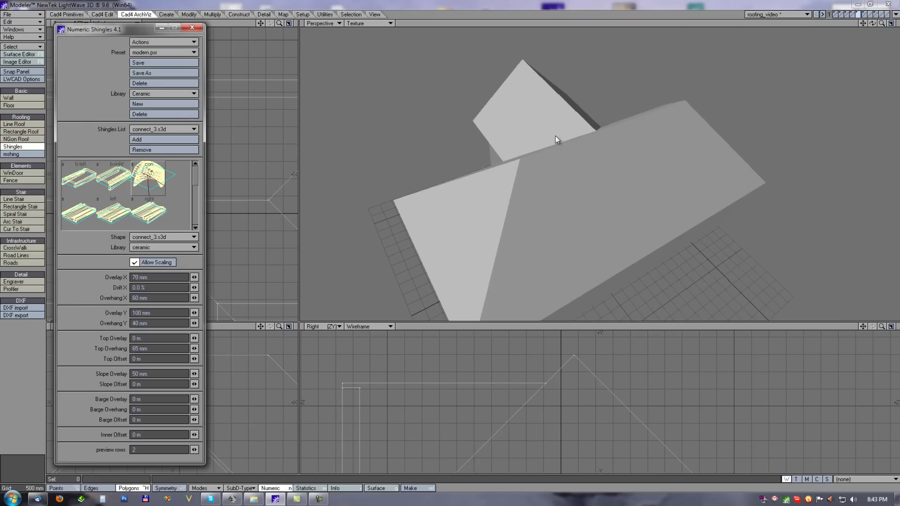
pyautogui.keyDown('alt'); pyautogui.moveTo(609, 123); pyautogui.dragTo(600, 167); pyautogui.keyUp('alt')
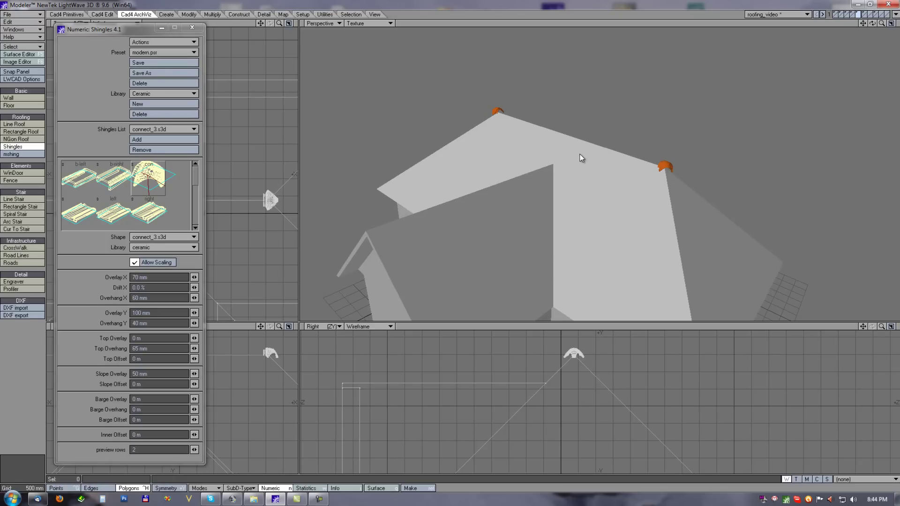
pyautogui.moveTo(569, 139)
pyautogui.keyDown('alt'); pyautogui.mouseDown()
pyautogui.moveTo(559, 129)
pyautogui.moveTo(570, 193)
pyautogui.moveTo(558, 256)
pyautogui.moveTo(547, 134)
pyautogui.moveTo(576, 125)
pyautogui.moveTo(576, 140)
pyautogui.mouseUp(); pyautogui.keyUp('alt')
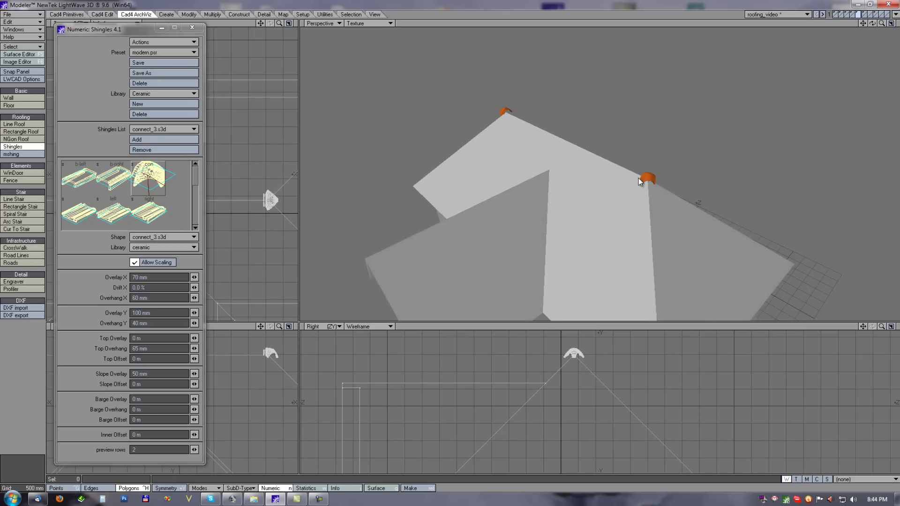
pyautogui.keyDown('alt'); pyautogui.moveTo(637, 199); pyautogui.dragTo(711, 192); pyautogui.keyUp('alt')
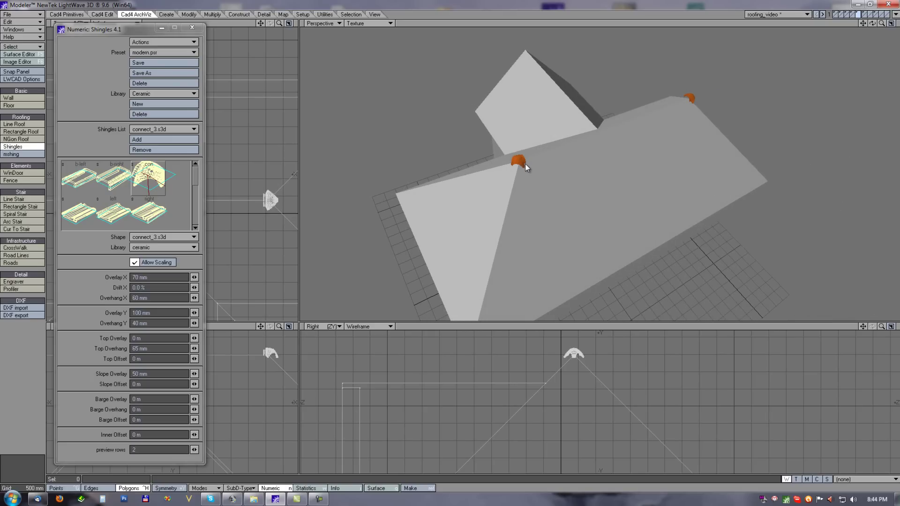
pyautogui.keyDown('alt'); pyautogui.moveTo(569, 161); pyautogui.dragTo(598, 197); pyautogui.keyUp('alt')
# Add the slope.s3d and top.s3d shapes to the shingles list so hip and ridge tiles join the connectors
pyautogui.scroll(-1, 188, 195)
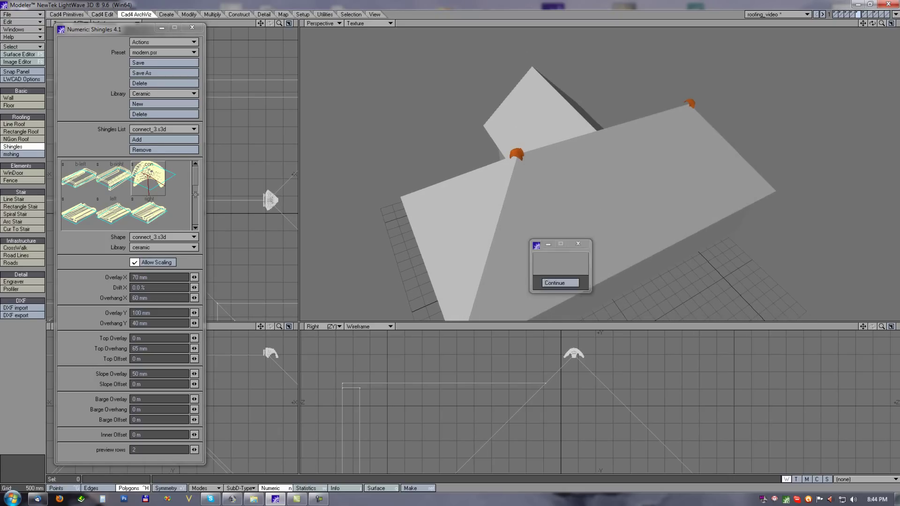
pyautogui.click(92, 204)
pyautogui.click(155, 150)
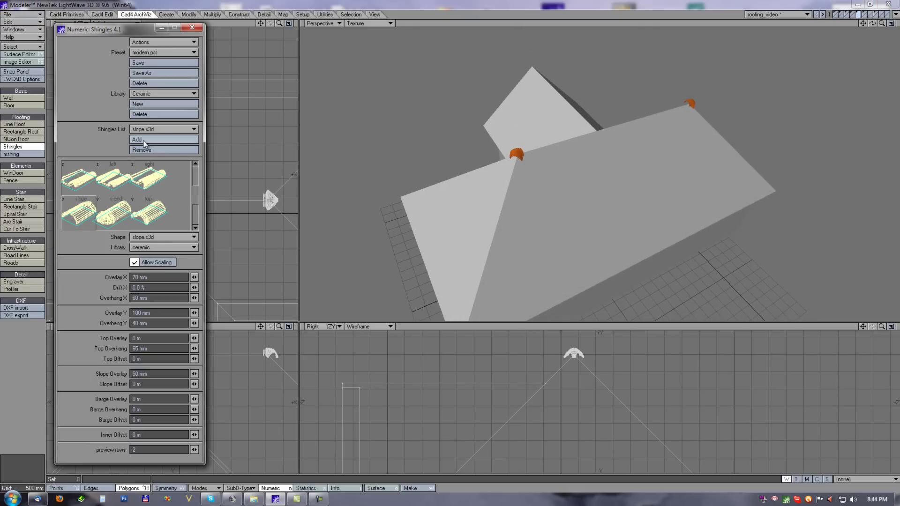
pyautogui.click(140, 150)
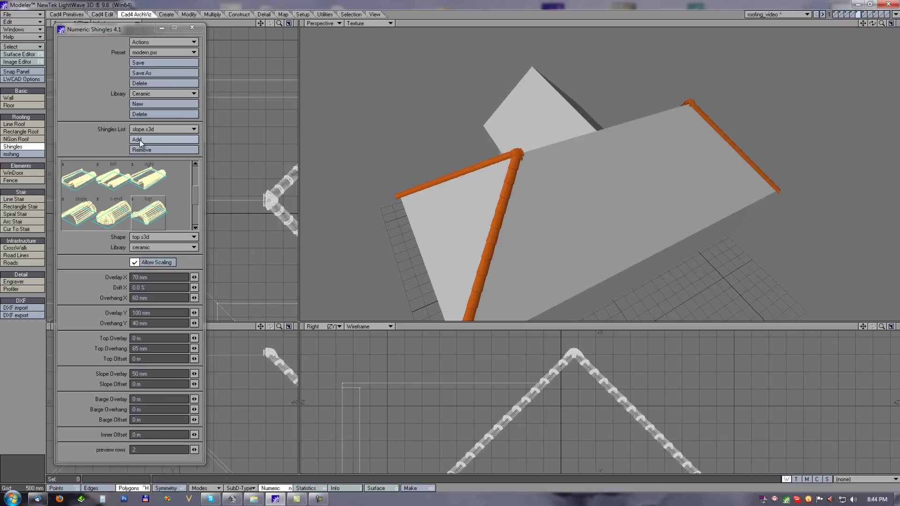
pyautogui.keyDown('alt'); pyautogui.moveTo(601, 194); pyautogui.dragTo(560, 196); pyautogui.keyUp('alt')
pyautogui.keyDown('ctrl'); pyautogui.keyDown('alt'); pyautogui.moveTo(594, 124); pyautogui.dragTo(638, 118); pyautogui.keyUp('alt'); pyautogui.keyUp('ctrl')
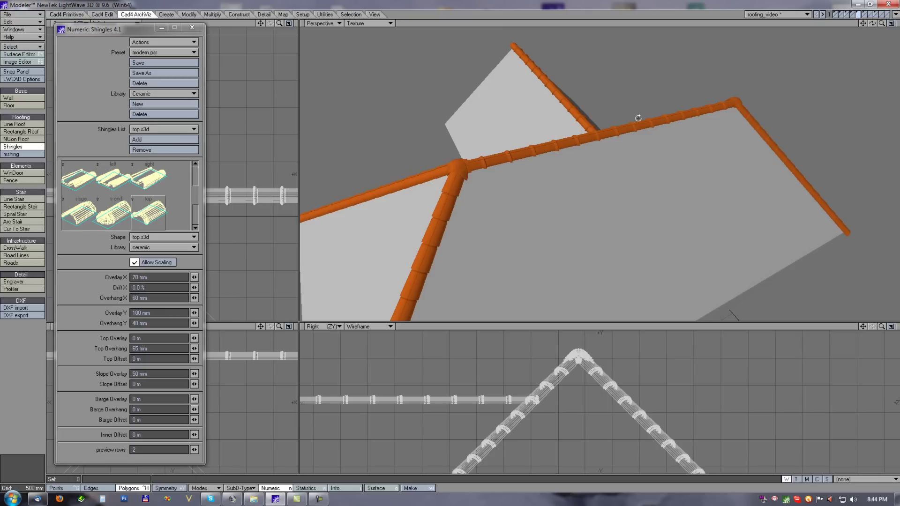
pyautogui.keyDown('alt'); pyautogui.moveTo(783, 185); pyautogui.dragTo(772, 202); pyautogui.keyUp('alt')
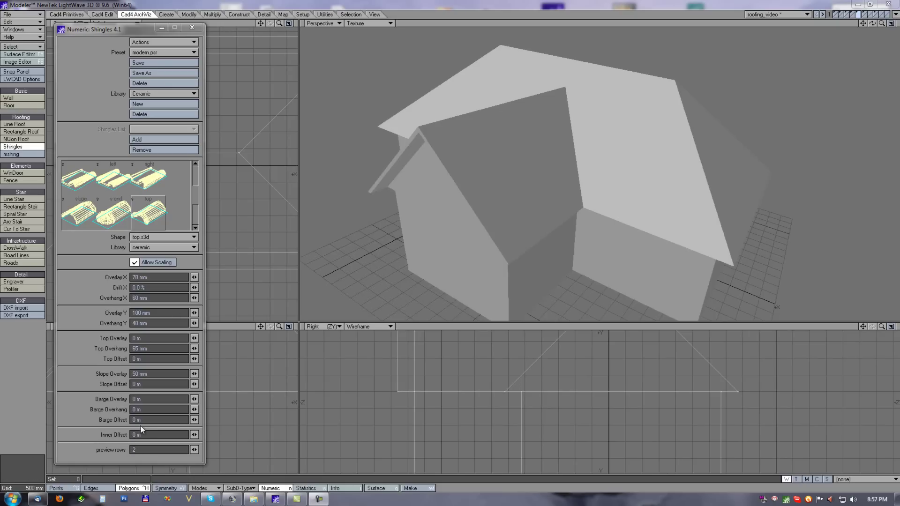
# Load the modern.psr preset to cover the whole roof with the complete ceramic tile set
pyautogui.keyDown('alt'); pyautogui.moveTo(603, 126); pyautogui.dragTo(612, 117); pyautogui.keyUp('alt')
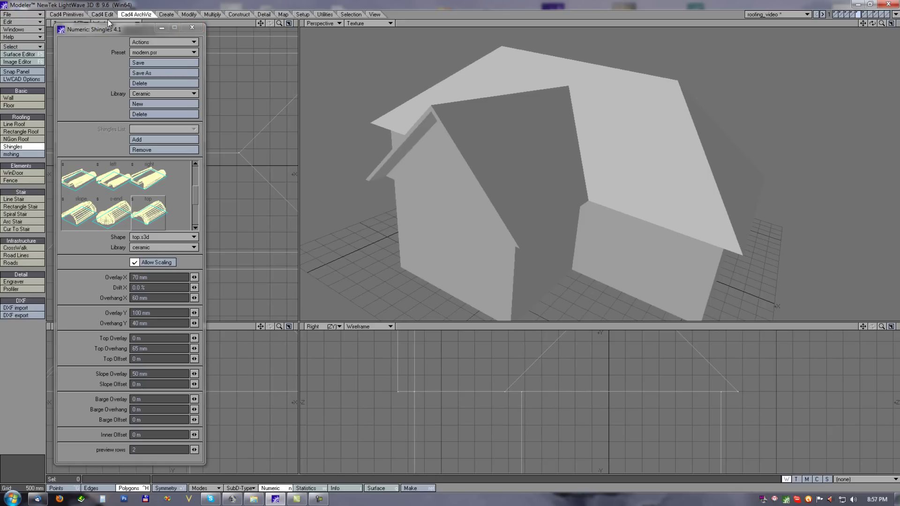
pyautogui.click(143, 54)
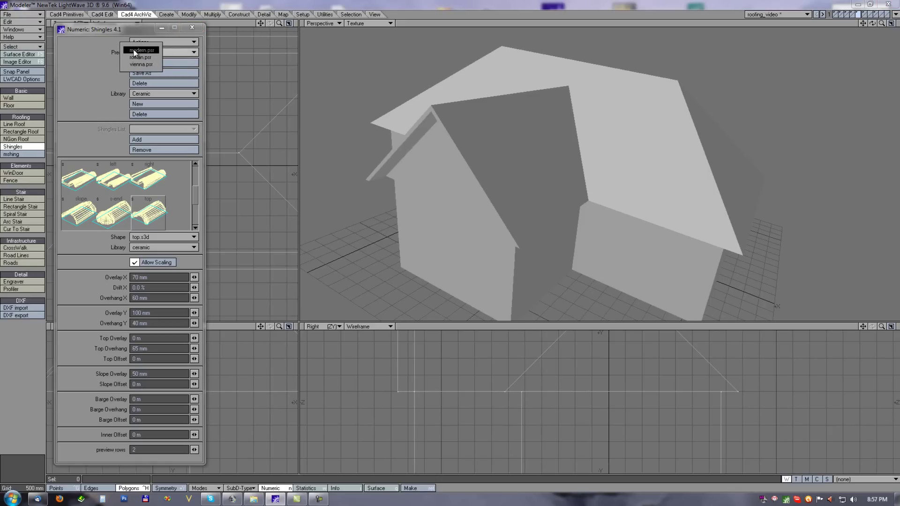
pyautogui.click(136, 50)
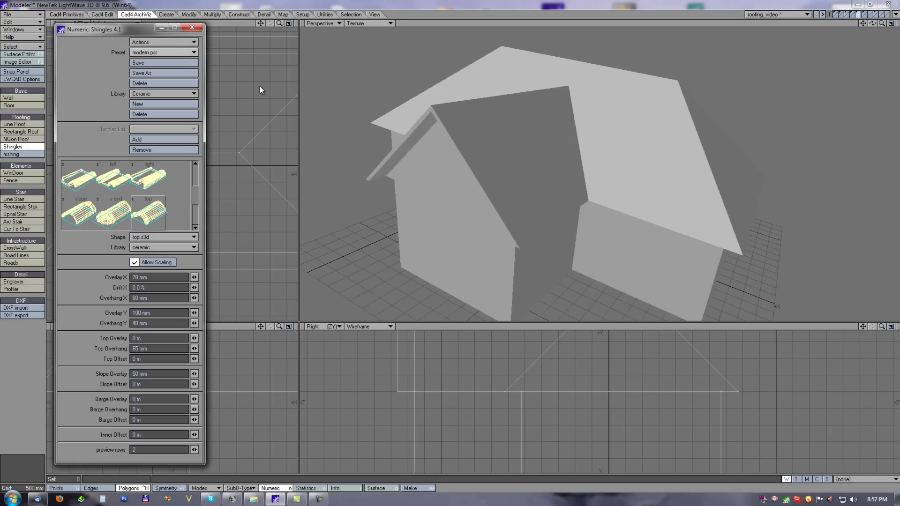
pyautogui.click(558, 155)
pyautogui.keyDown('alt'); pyautogui.moveTo(643, 128); pyautogui.dragTo(633, 157); pyautogui.keyUp('alt')
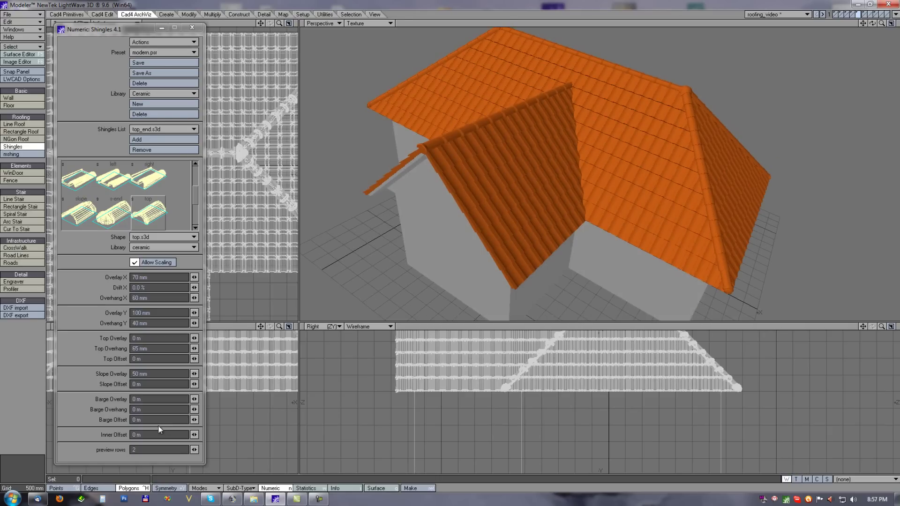
# Set the Inner Offset to 0.1 m for the valley between the two roof parts
pyautogui.click(136, 434)
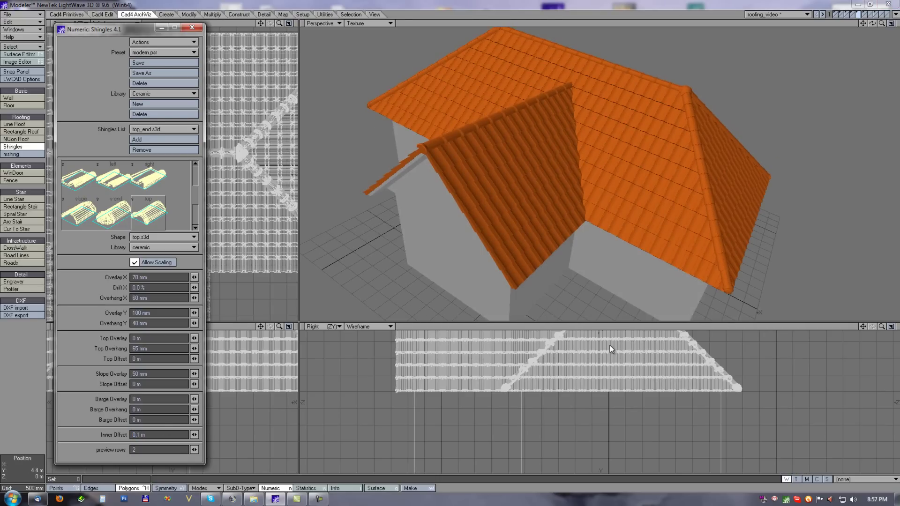
pyautogui.write(',1')
pyautogui.press('Tab')
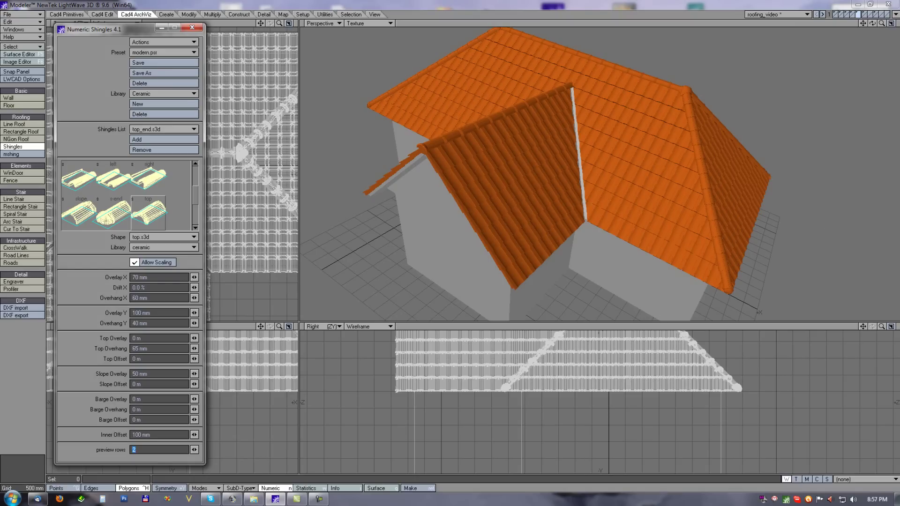
pyautogui.keyDown('alt'); pyautogui.moveTo(663, 137); pyautogui.dragTo(564, 143); pyautogui.keyUp('alt')
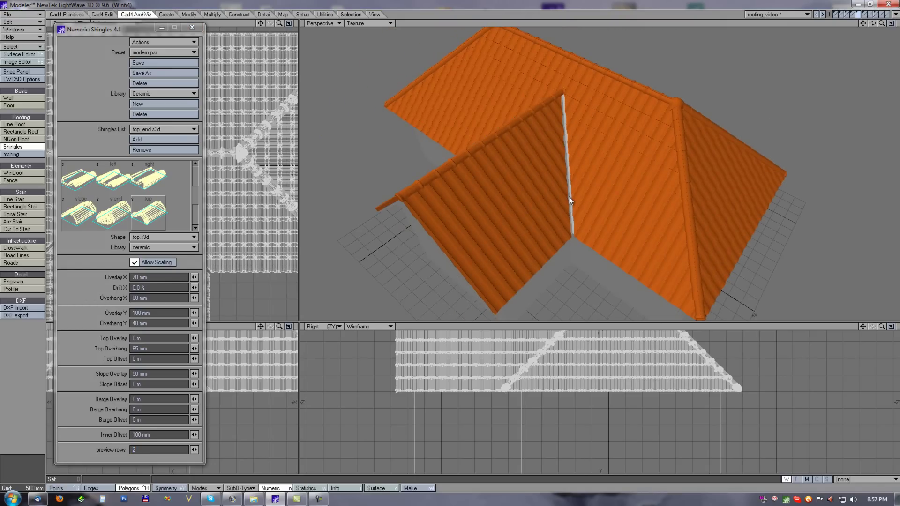
# Examine the valley between the two roof parts and the surrounding tile rows from several angles
pyautogui.keyDown('alt'); pyautogui.moveTo(556, 217); pyautogui.dragTo(567, 117); pyautogui.keyUp('alt')
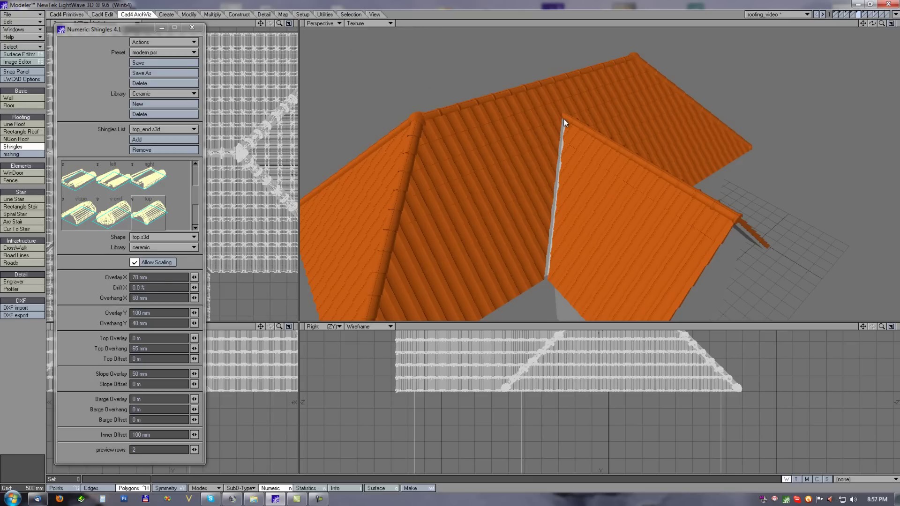
pyautogui.keyDown('alt'); pyautogui.moveTo(546, 278); pyautogui.dragTo(730, 170); pyautogui.keyUp('alt')
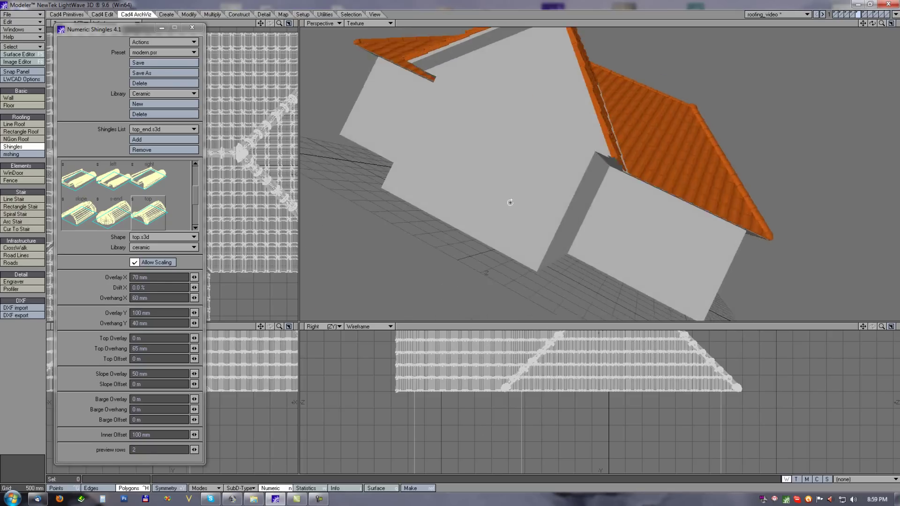
pyautogui.keyDown('alt'); pyautogui.moveTo(510, 202); pyautogui.dragTo(475, 255); pyautogui.keyUp('alt')
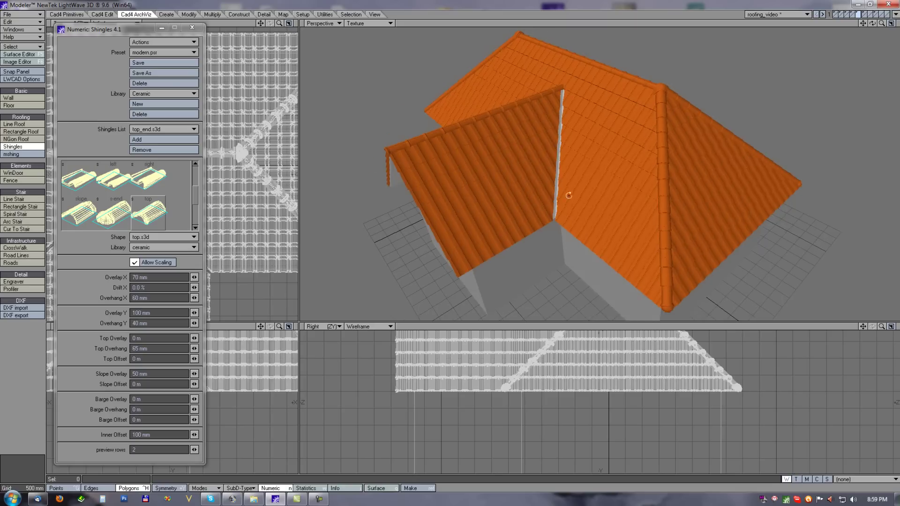
pyautogui.keyDown('alt'); pyautogui.moveTo(556, 222); pyautogui.dragTo(598, 180); pyautogui.keyUp('alt')
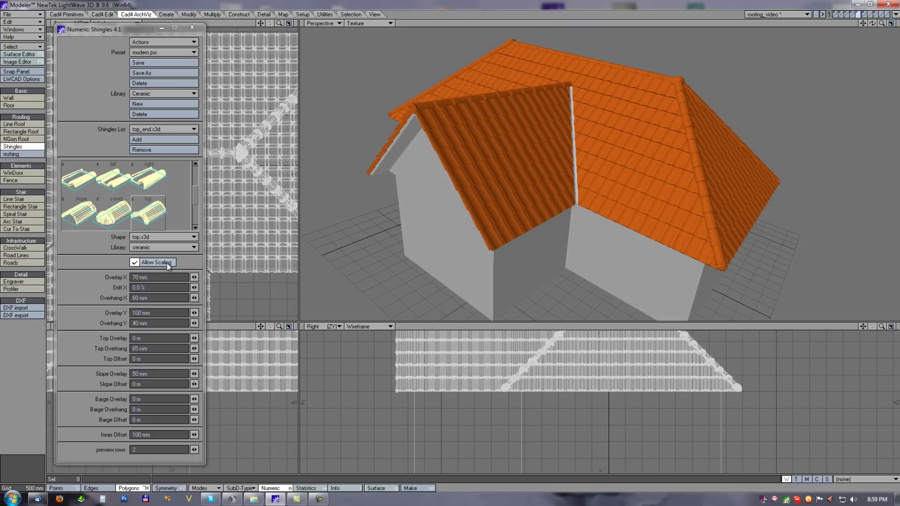
pyautogui.moveTo(604, 74)
pyautogui.keyDown('alt'); pyautogui.mouseDown()
pyautogui.moveTo(609, 84)
pyautogui.moveTo(602, 75)
pyautogui.mouseUp(); pyautogui.keyUp('alt')
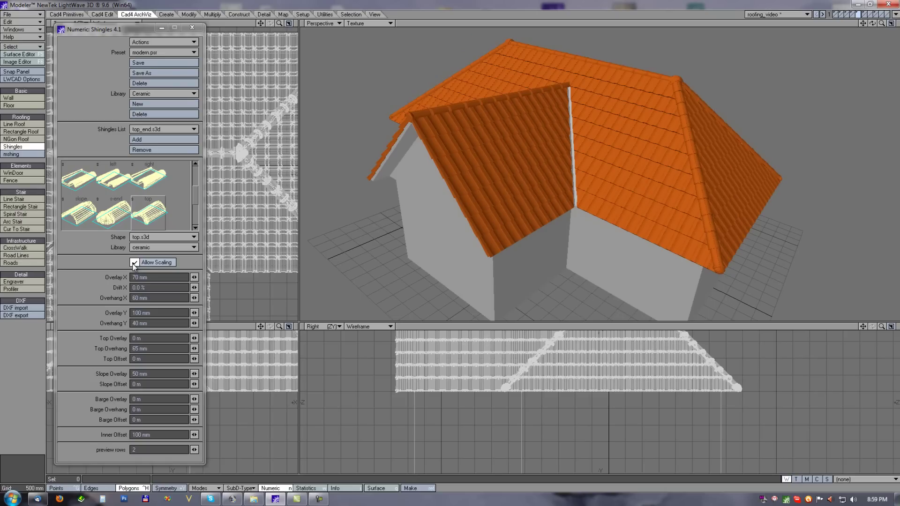
pyautogui.keyDown('alt'); pyautogui.moveTo(555, 74); pyautogui.dragTo(603, 187); pyautogui.keyUp('alt')
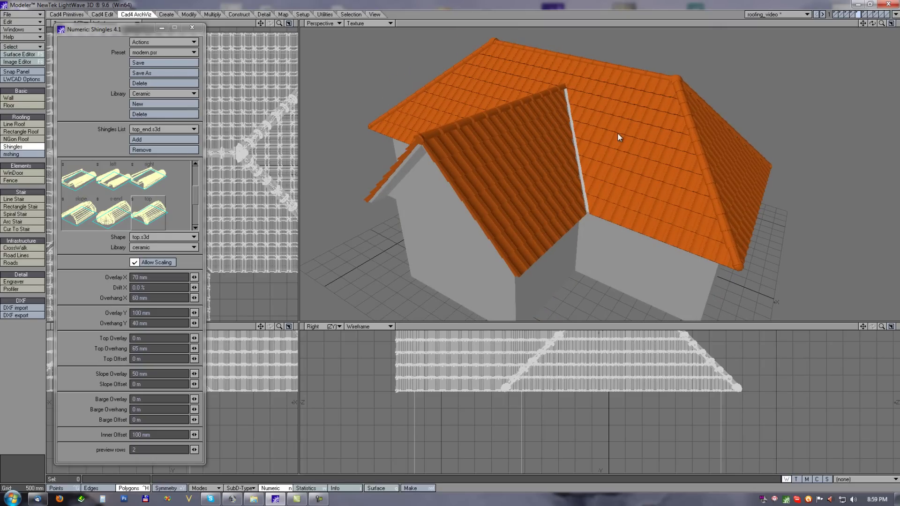
# Turn off Allow Scaling for the shingles and inspect the tiles on the front and back roof slopes
pyautogui.click(135, 264)
pyautogui.click(135, 264)
pyautogui.click(135, 263)
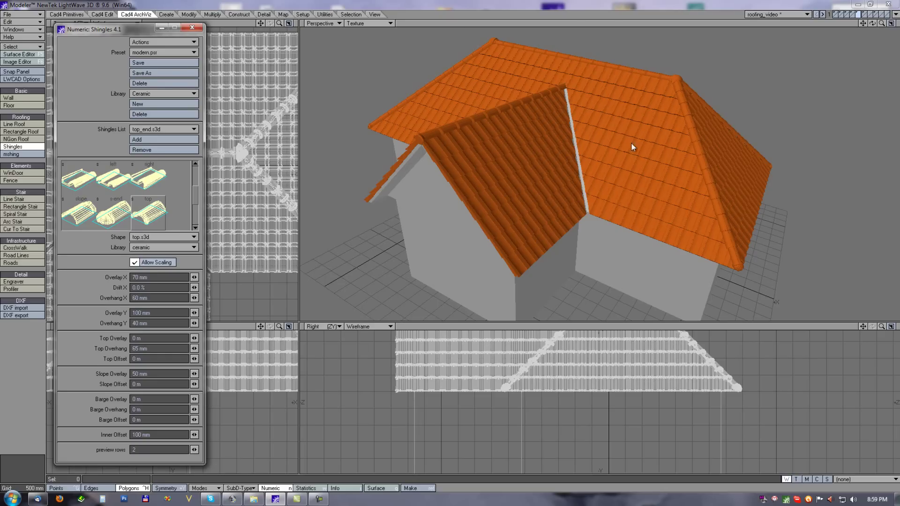
pyautogui.keyDown('alt'); pyautogui.moveTo(626, 231); pyautogui.dragTo(624, 182); pyautogui.keyUp('alt')
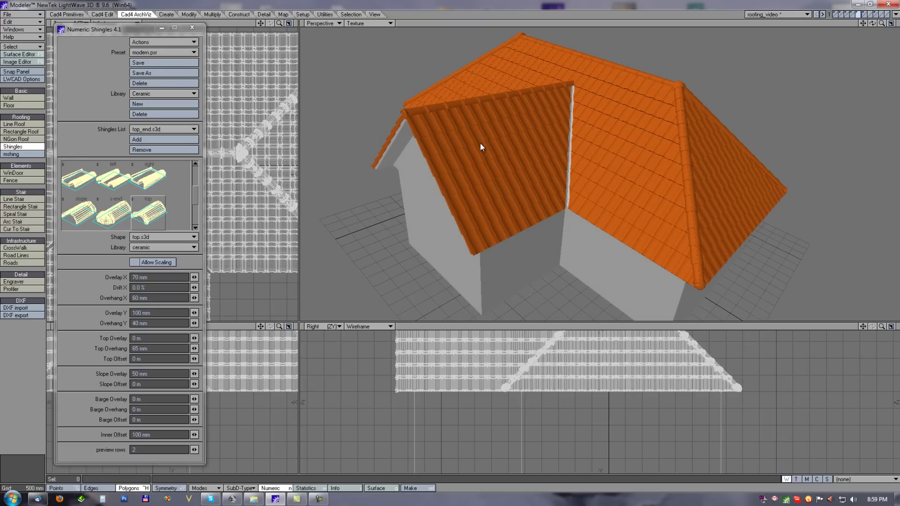
pyautogui.keyDown('ctrl'); pyautogui.keyDown('alt'); pyautogui.moveTo(492, 152); pyautogui.dragTo(500, 146); pyautogui.keyUp('alt'); pyautogui.keyUp('ctrl')
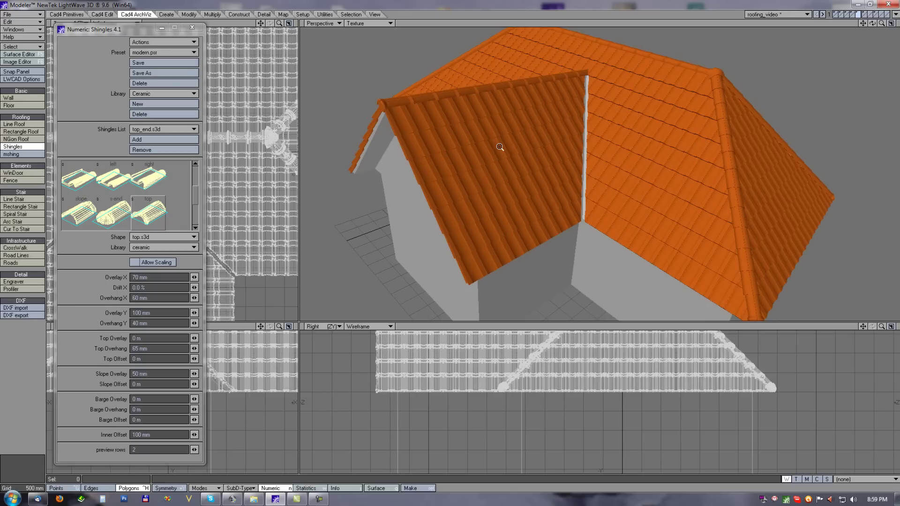
pyautogui.keyDown('alt'); pyautogui.moveTo(562, 178); pyautogui.dragTo(536, 140); pyautogui.keyUp('alt')
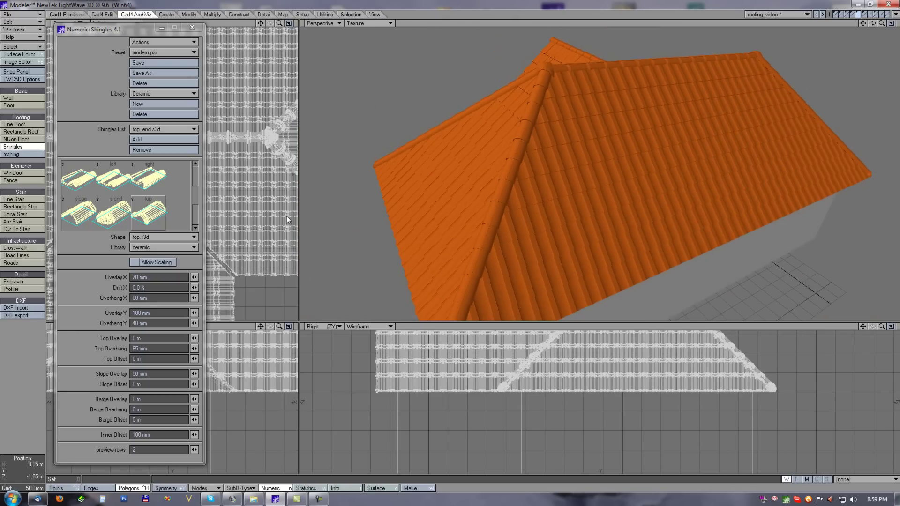
# Turn Allow Scaling back on for the shingles and view the whole hipped side of the roof
pyautogui.click(135, 263)
pyautogui.click(134, 264)
pyautogui.keyDown('ctrl'); pyautogui.keyDown('alt'); pyautogui.moveTo(715, 150); pyautogui.dragTo(544, 157); pyautogui.keyUp('alt'); pyautogui.keyUp('ctrl')
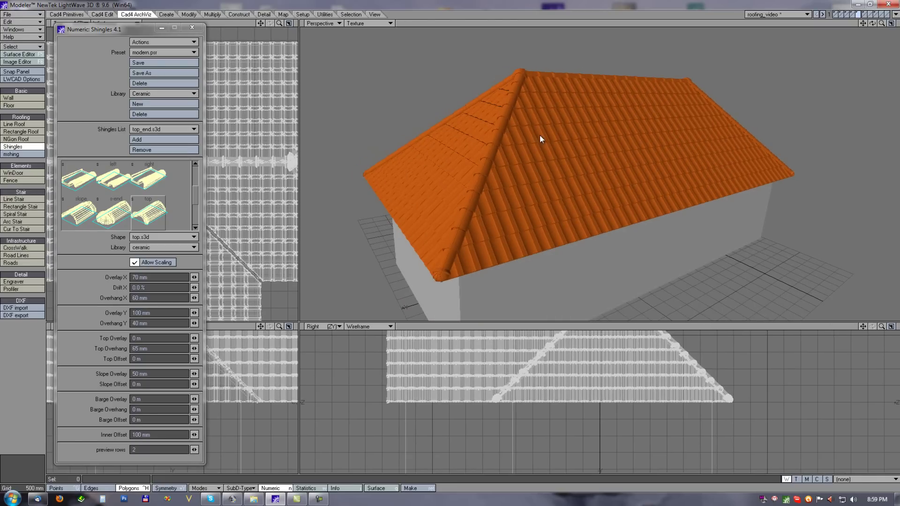